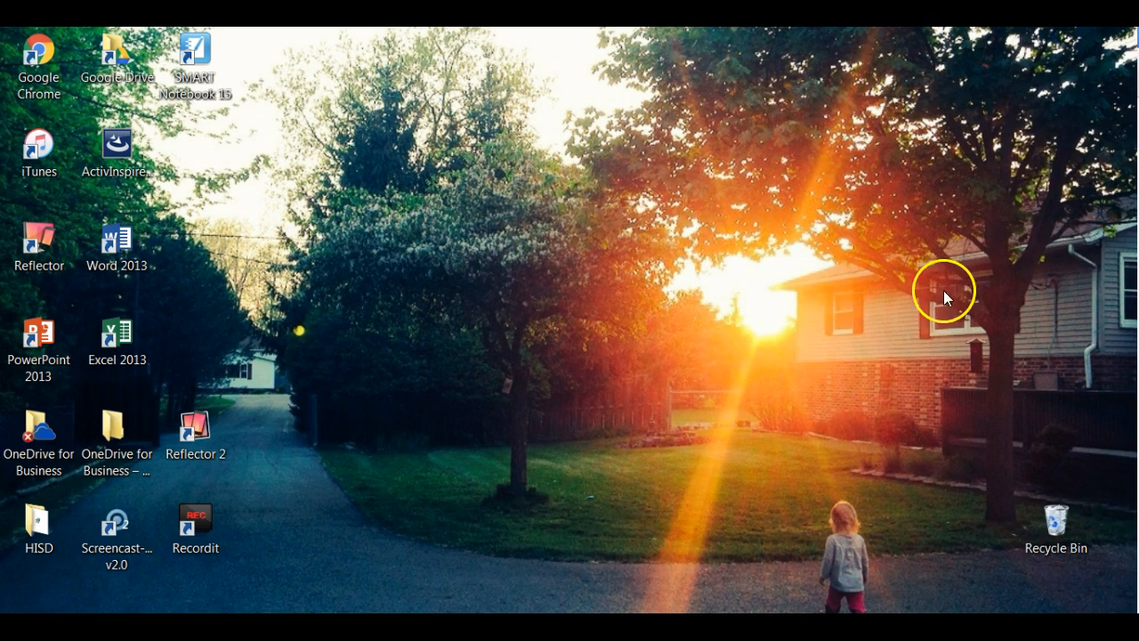
# Switch to Google Chrome with the Office 365 home page open.
pyautogui.doubleClick(119, 340)
pyautogui.moveTo(219, 627)
pyautogui.click(233, 565)
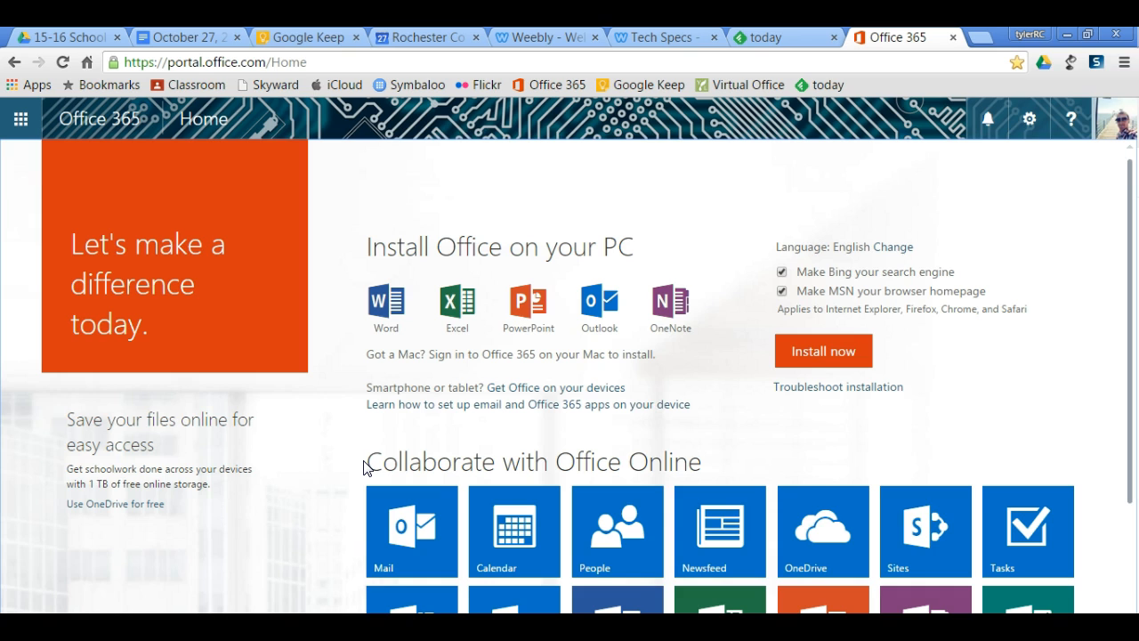
# Open OneDrive from Office 365 and show the file types available for creating a new file.
pyautogui.click(32, 134)
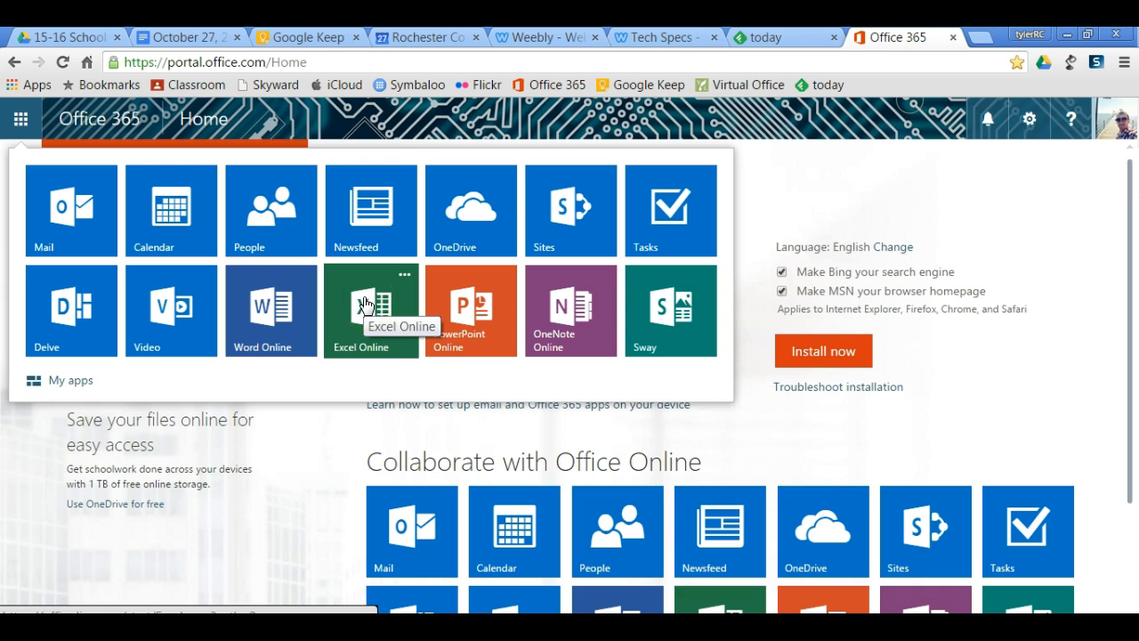
pyautogui.click(500, 223)
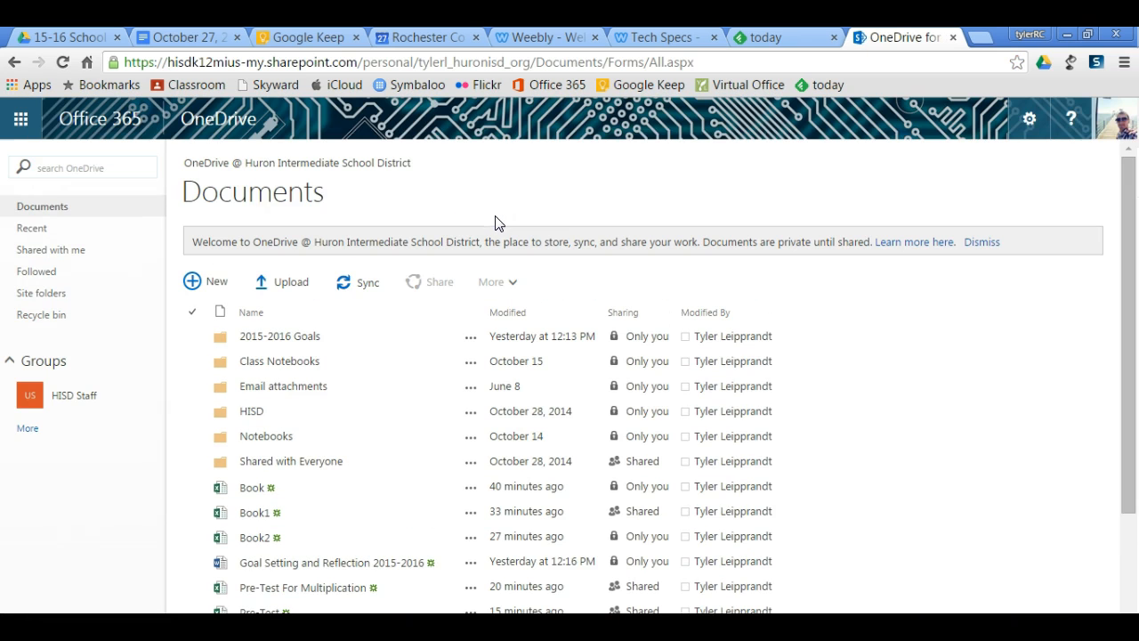
pyautogui.click(193, 281)
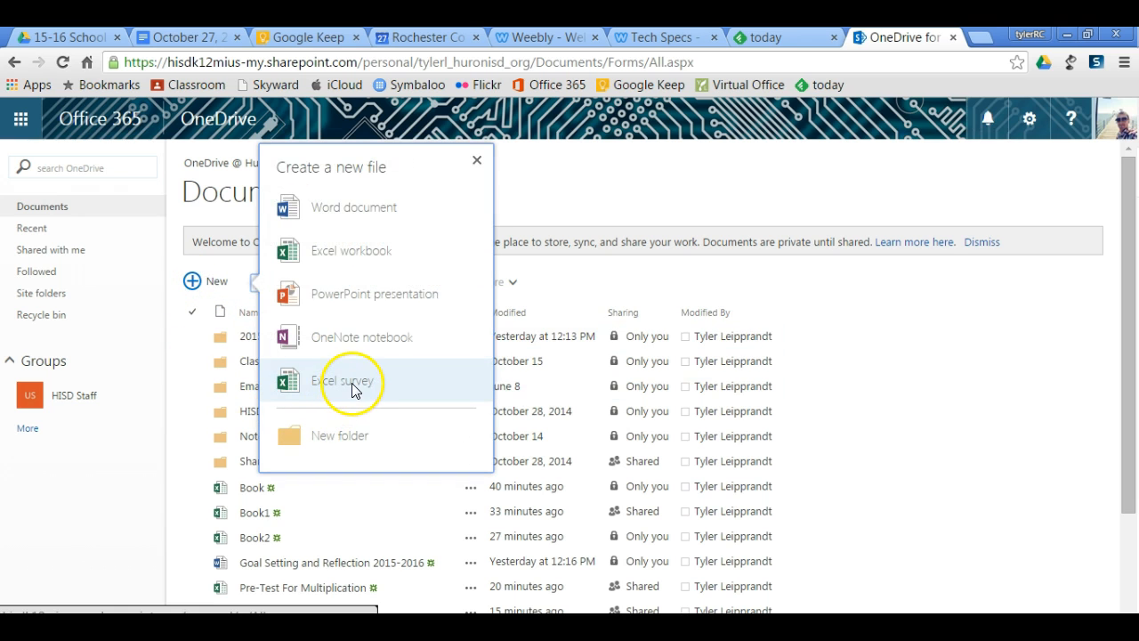
# Open Excel Online and create a new blank workbook.
pyautogui.click(24, 122)
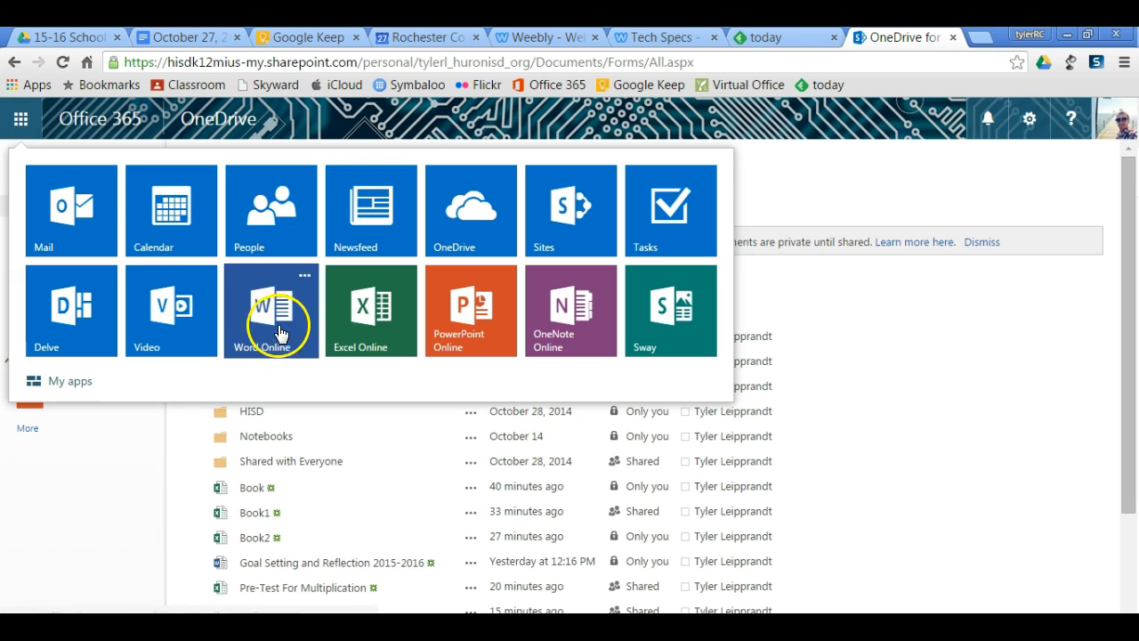
pyautogui.click(353, 345)
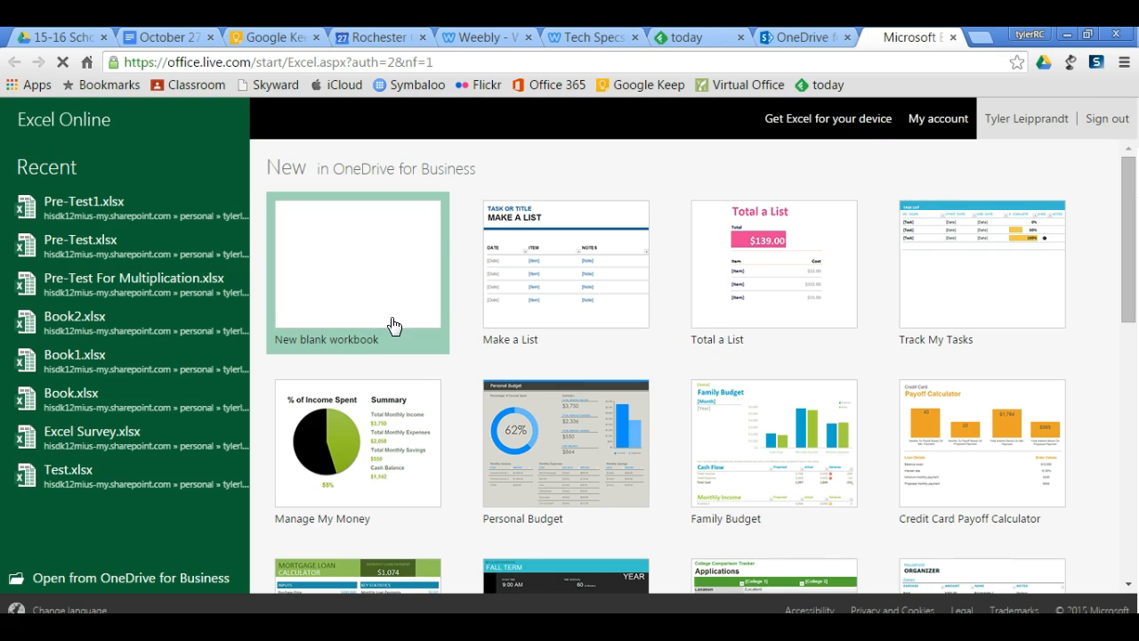
pyautogui.click(385, 345)
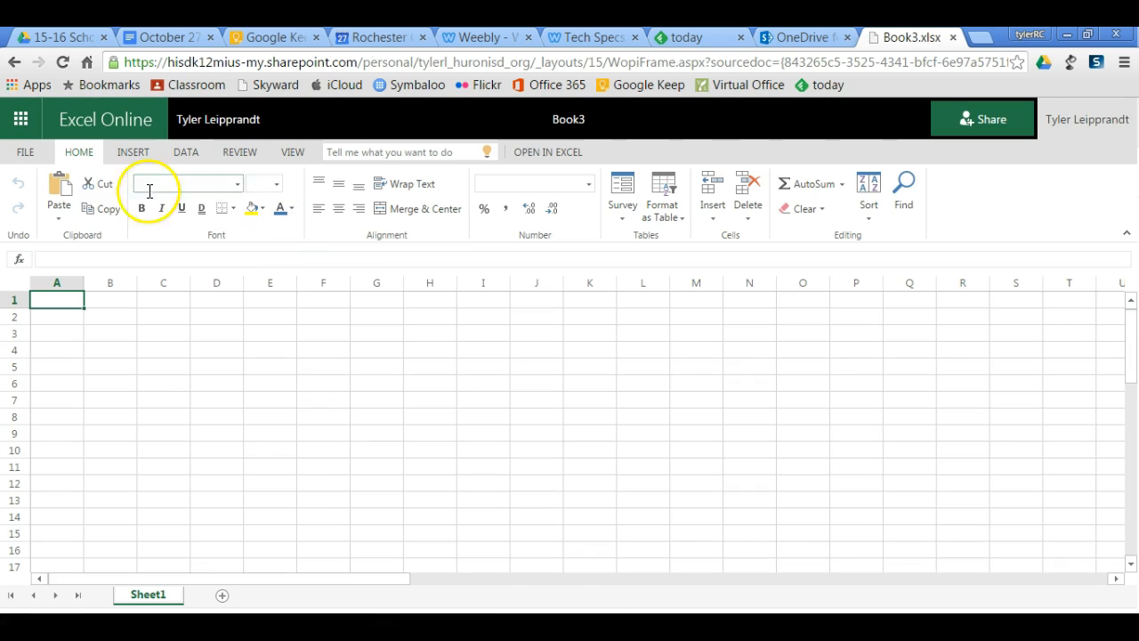
# Rename the workbook as "Mulitplicaiton".
pyautogui.click(622, 218)
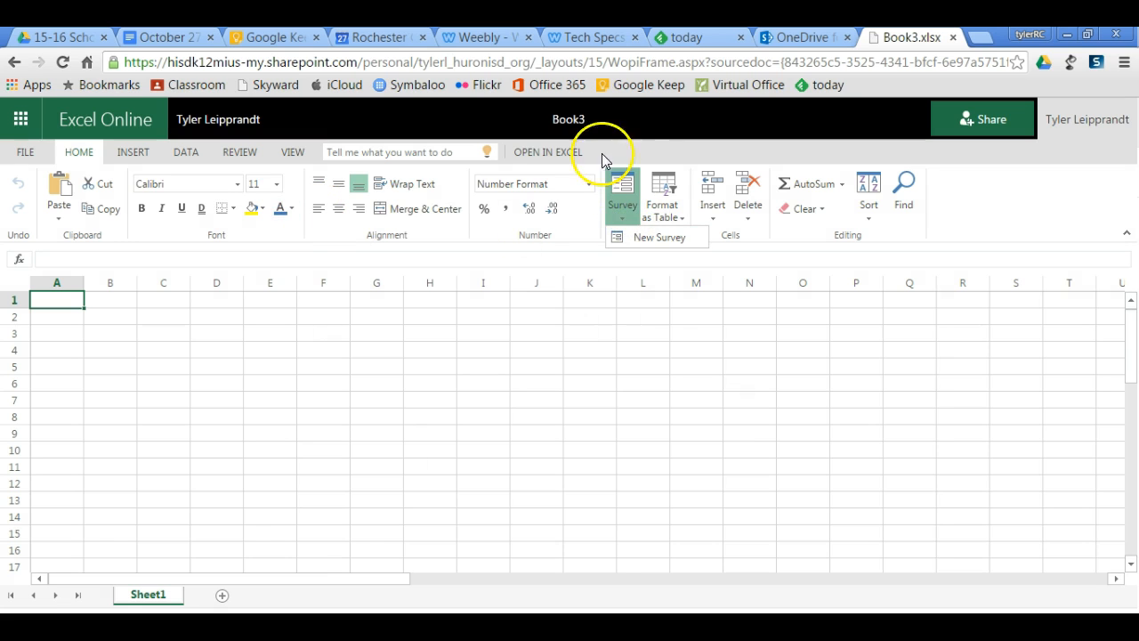
pyautogui.click(580, 122)
pyautogui.click(580, 122)
pyautogui.press('BackSpace')
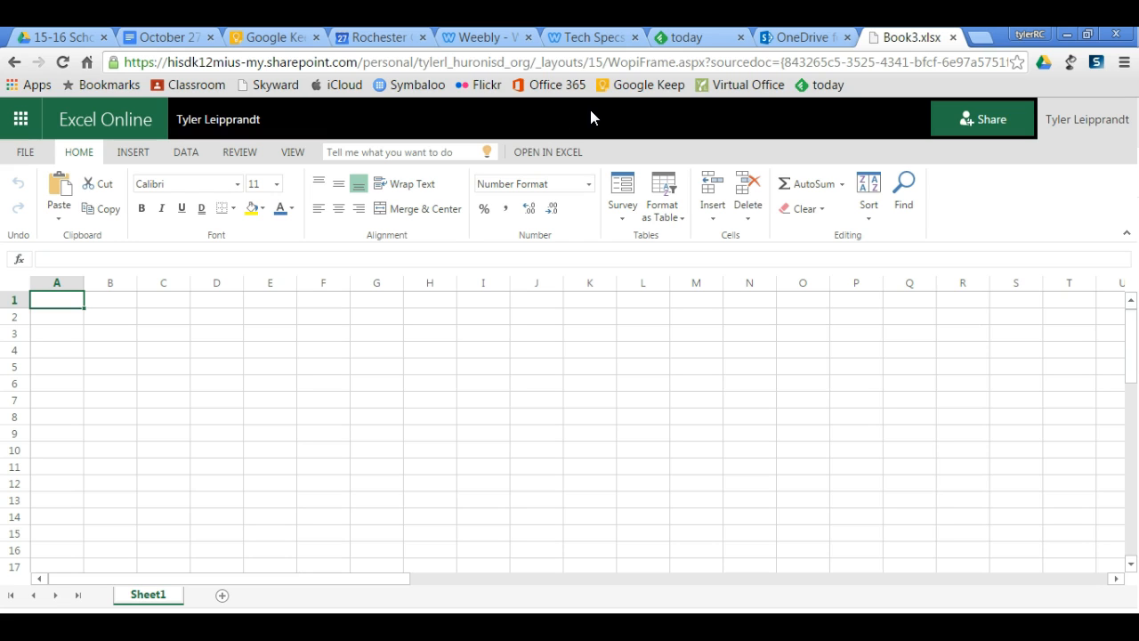
pyautogui.write('Mulitplicaiton')
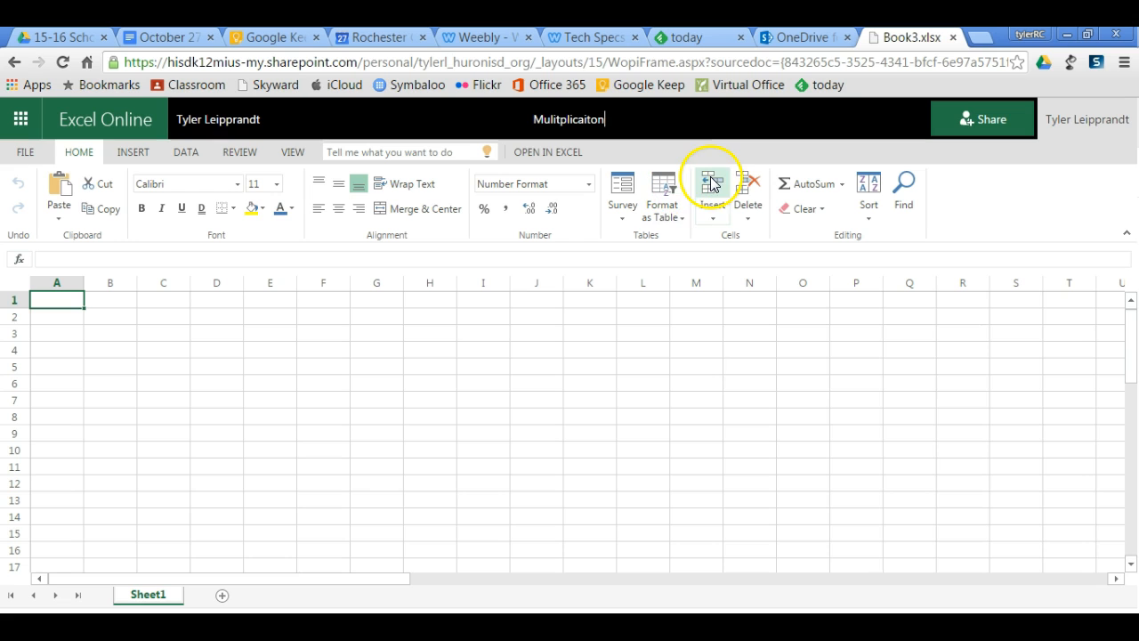
# Create a new survey in the workbook and title it "Pre-Test".
pyautogui.click(624, 203)
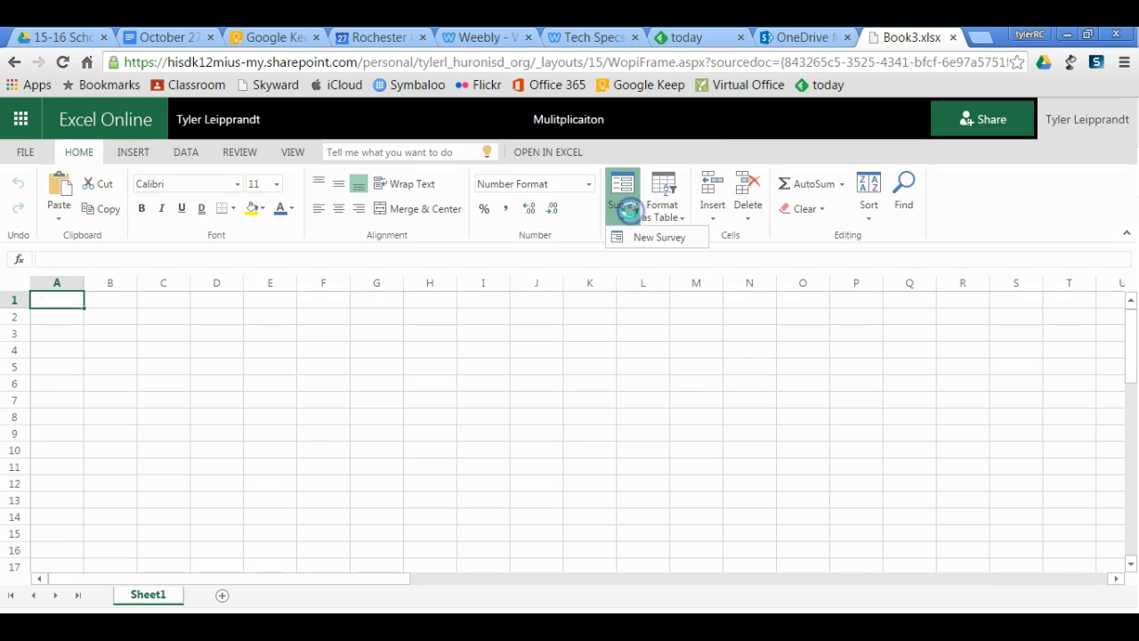
pyautogui.click(653, 239)
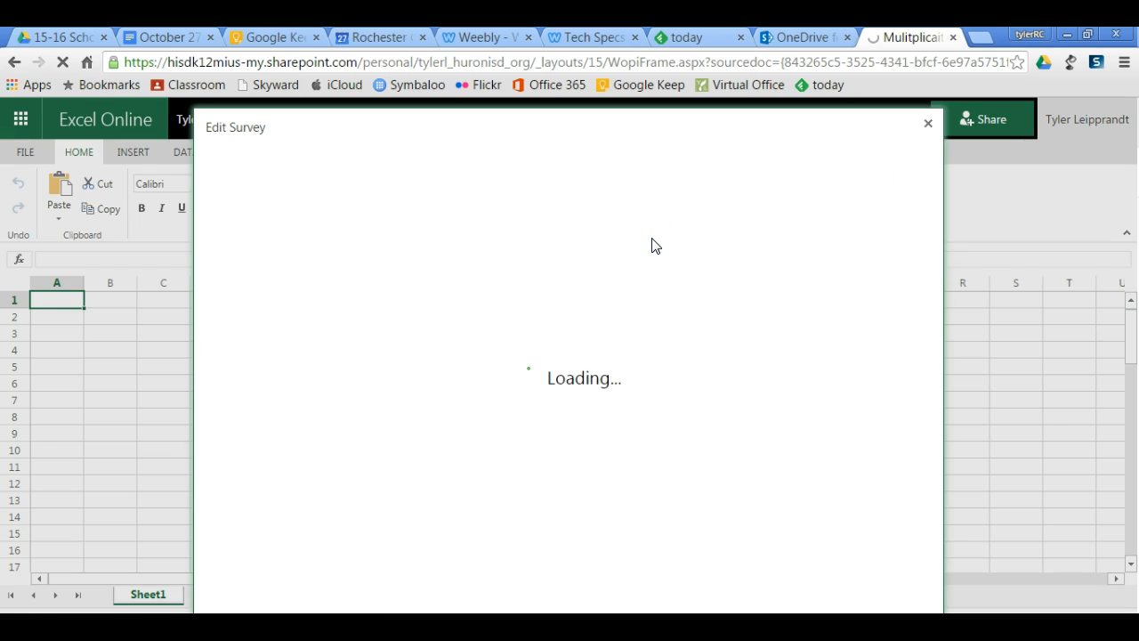
pyautogui.click(361, 182)
pyautogui.write('Pre-Test')
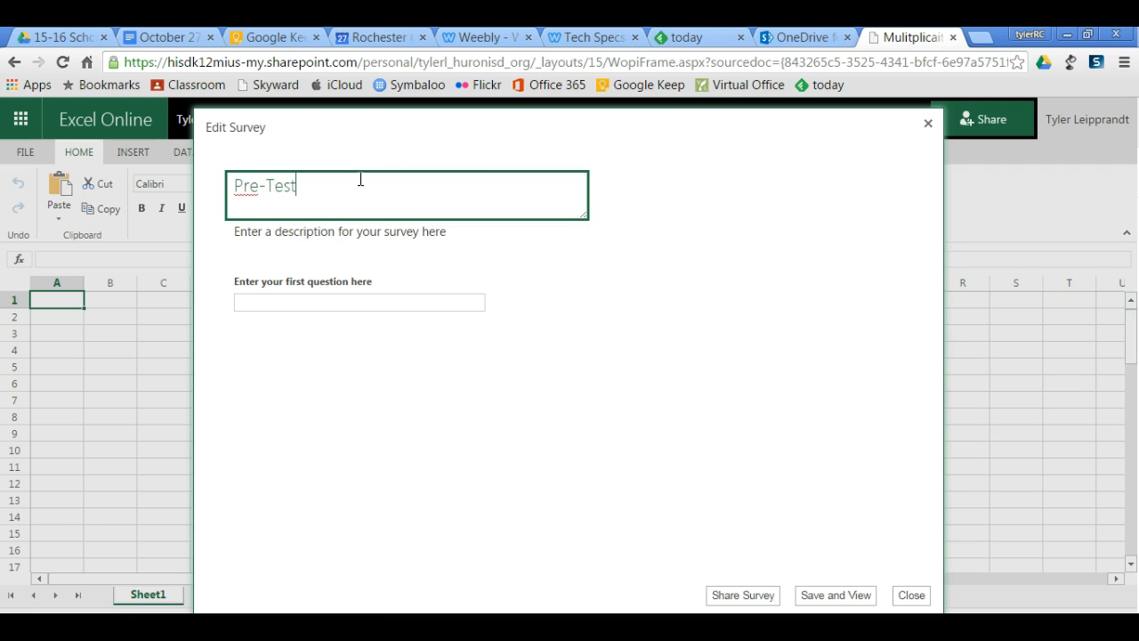
# Set the survey's first question to "What is your first name?" and make it required.
pyautogui.click(364, 288)
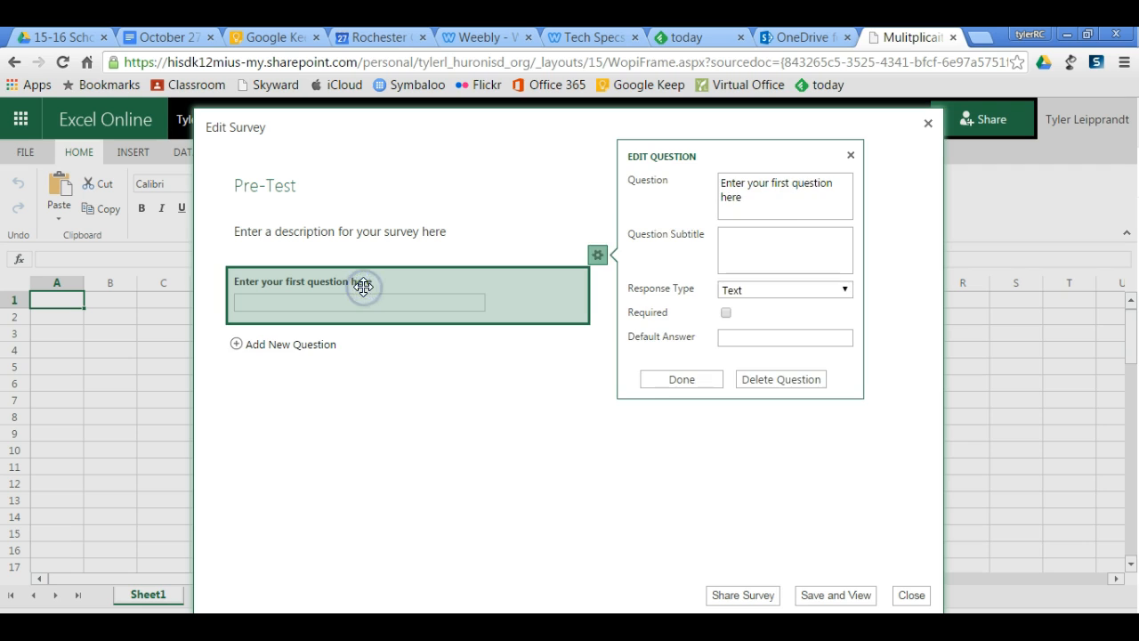
pyautogui.moveTo(789, 199); pyautogui.dragTo(707, 185)
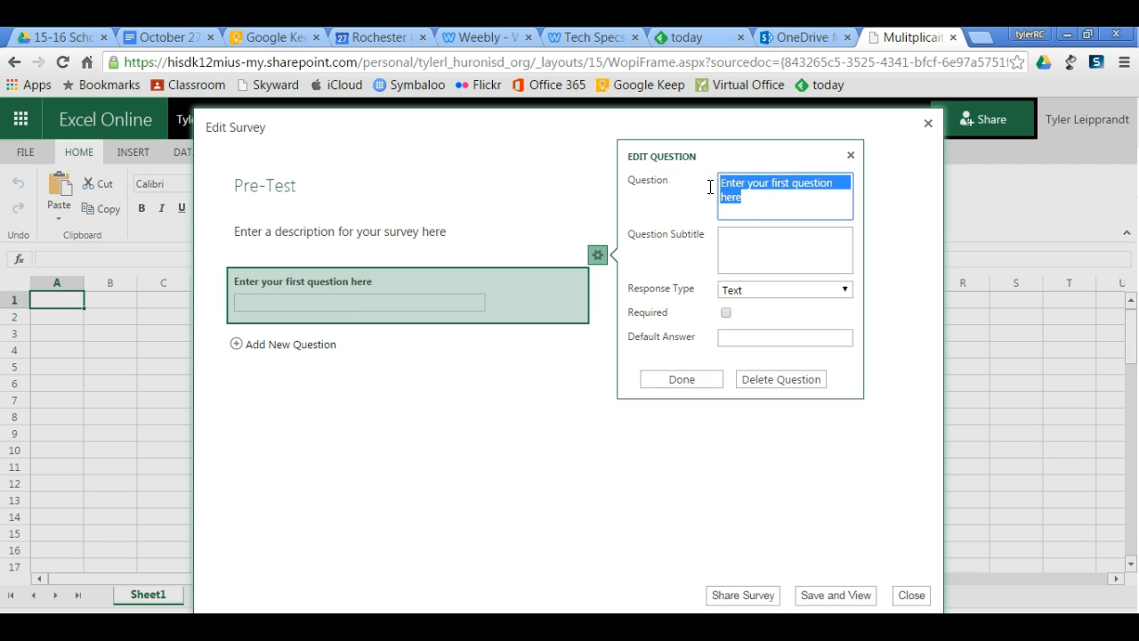
pyautogui.write('What is your first nam')
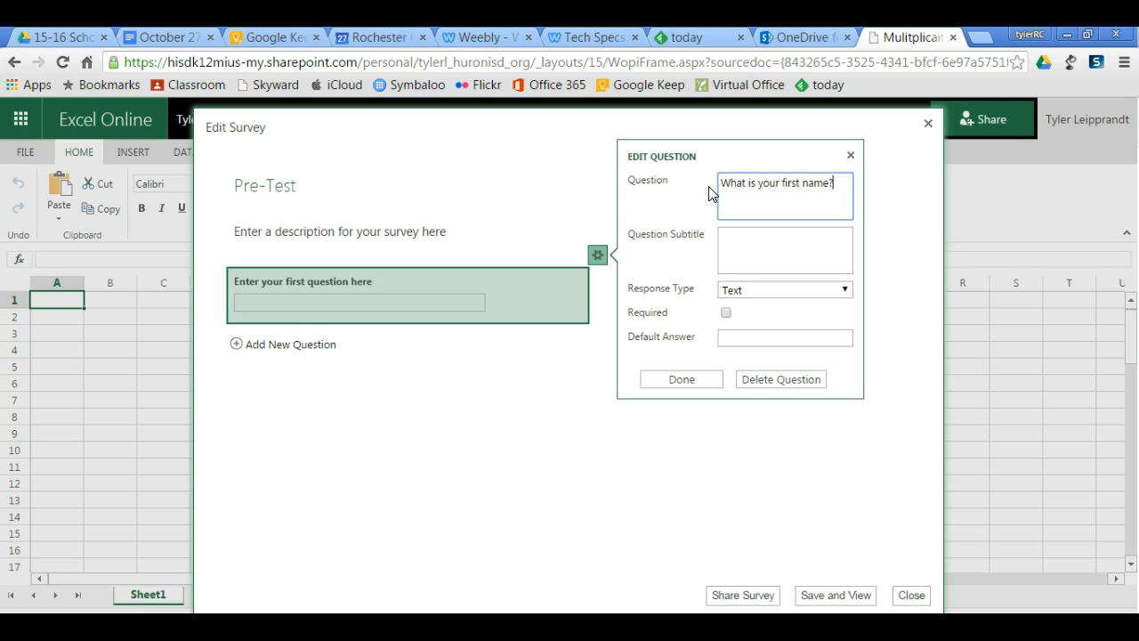
pyautogui.write('e?')
pyautogui.click(727, 312)
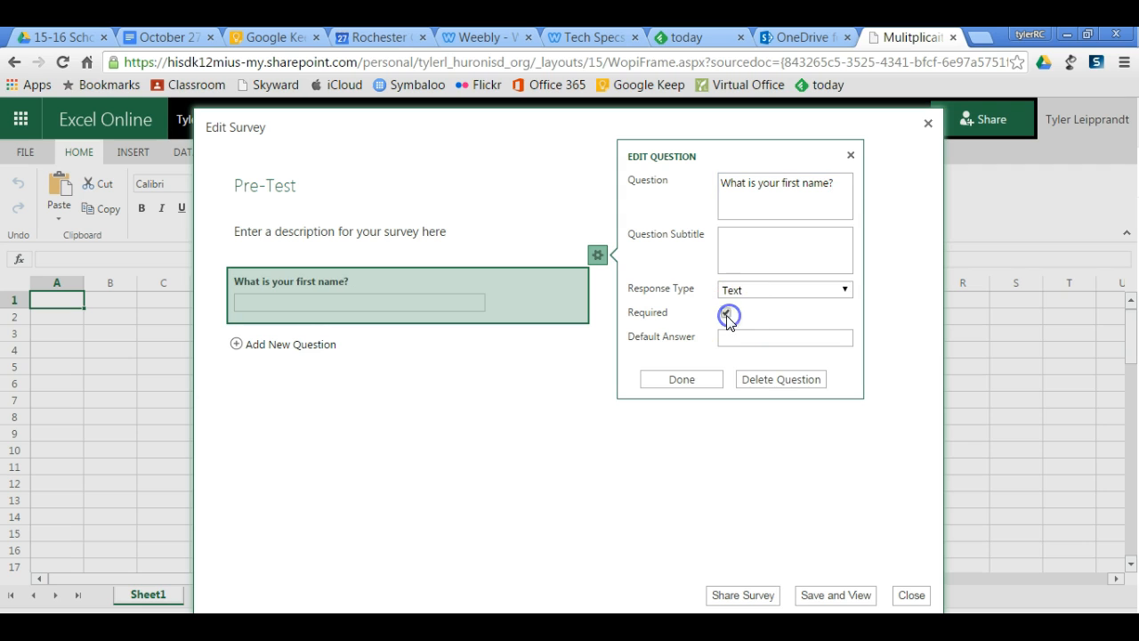
pyautogui.click(694, 378)
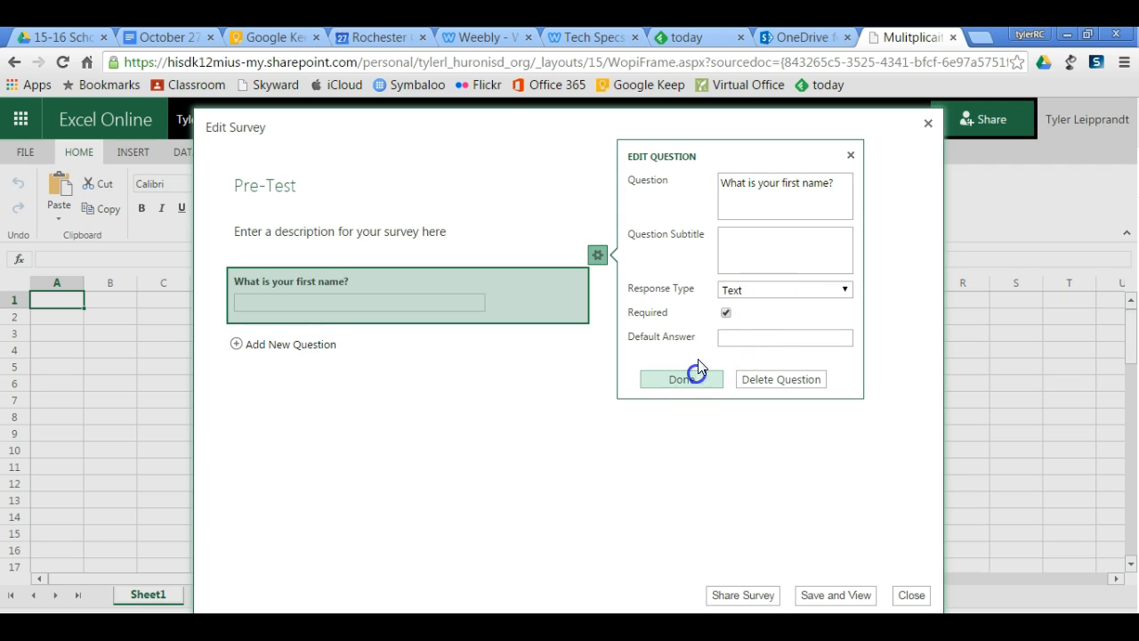
pyautogui.click(686, 382)
# Add a second required survey question reading "What is your last name?".
pyautogui.click(313, 354)
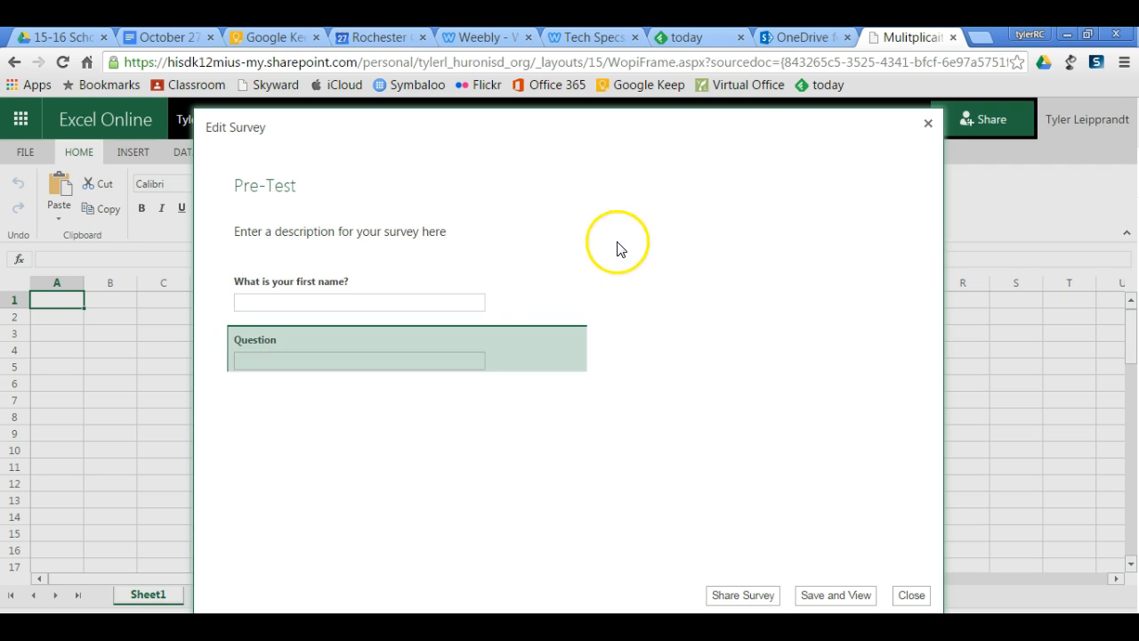
pyautogui.doubleClick(738, 229)
pyautogui.write('W')
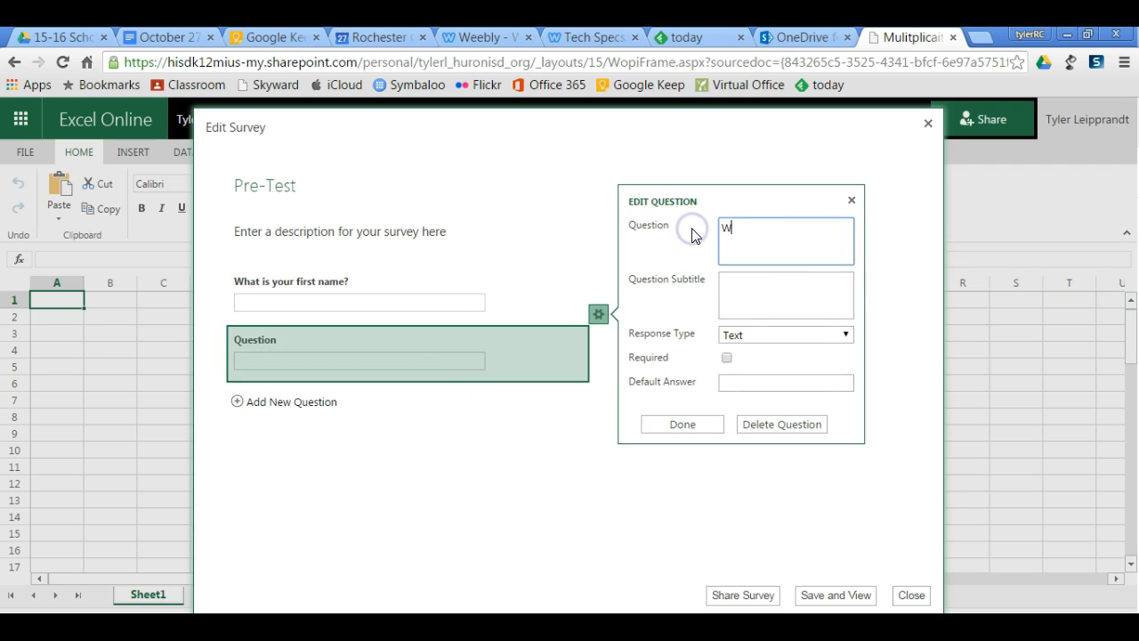
pyautogui.write('hat is your last name?')
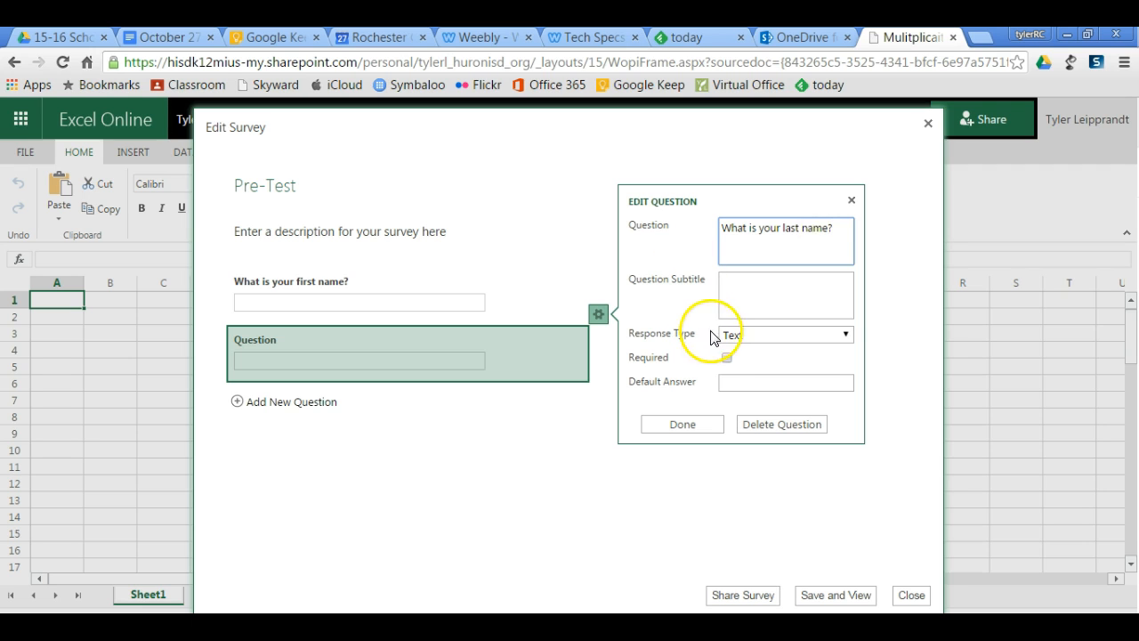
pyautogui.click(727, 358)
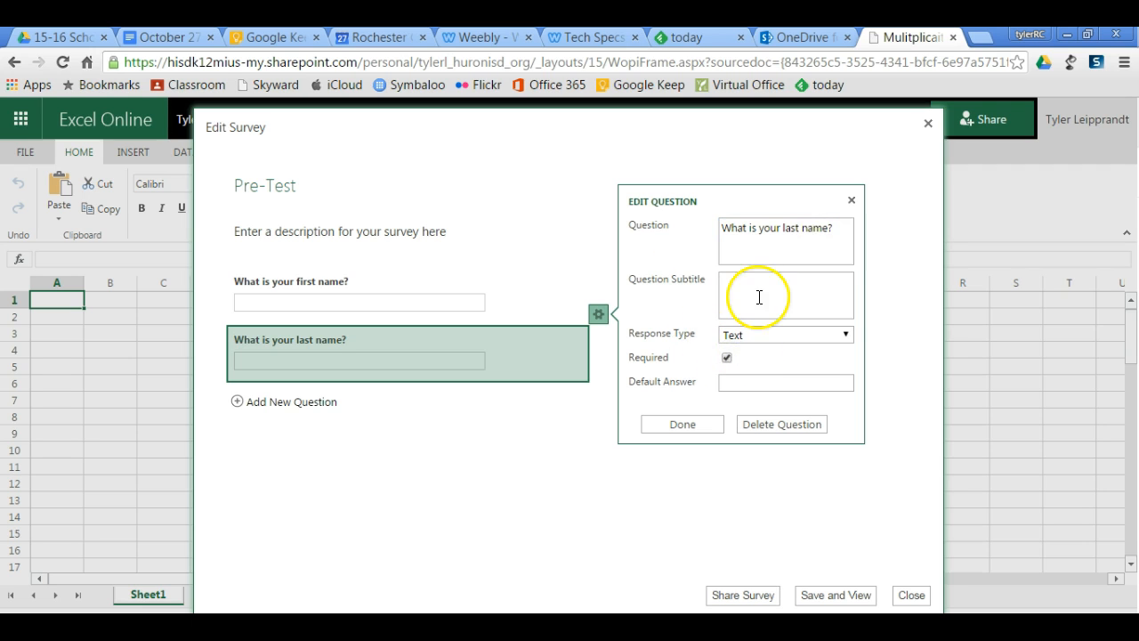
pyautogui.click(684, 424)
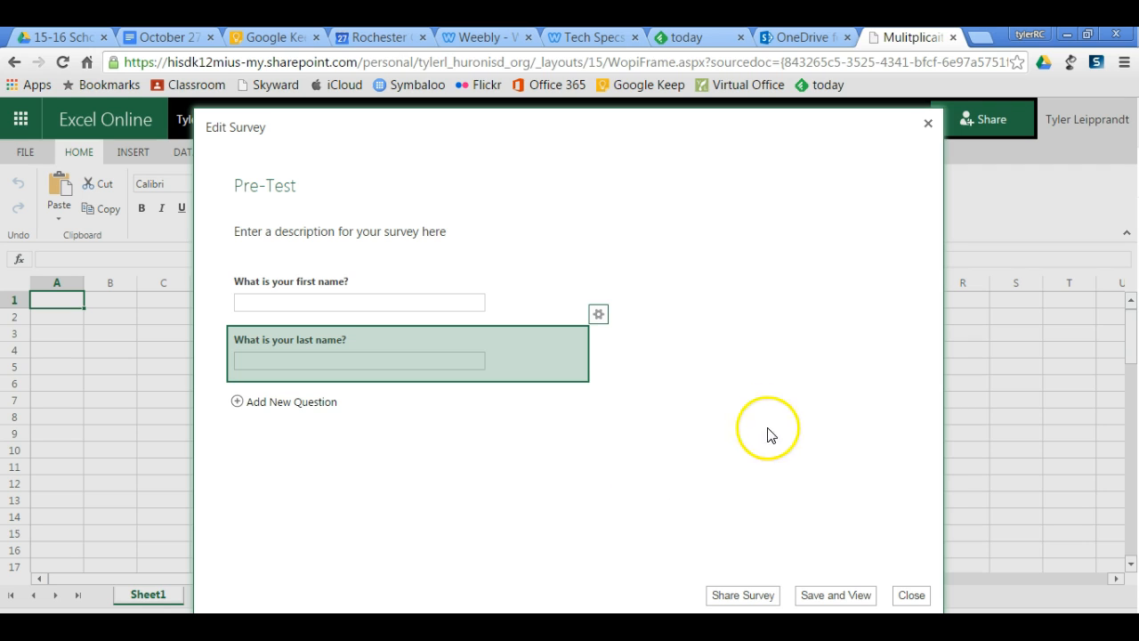
# Add a third required survey question, again reading "What is your last name?".
pyautogui.click(271, 401)
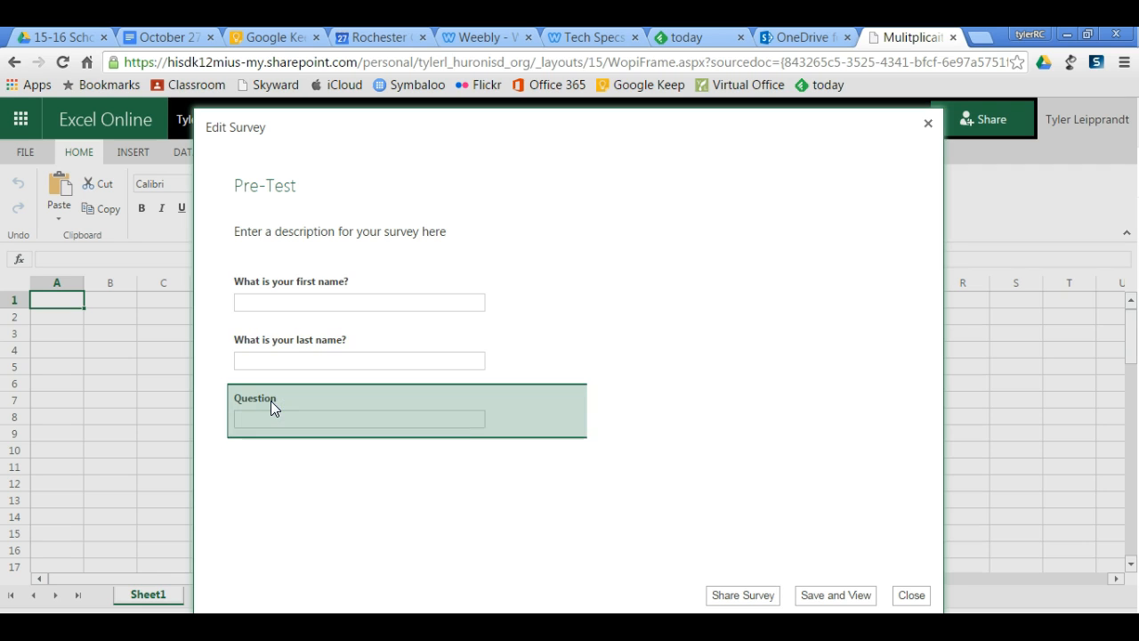
pyautogui.click(771, 292)
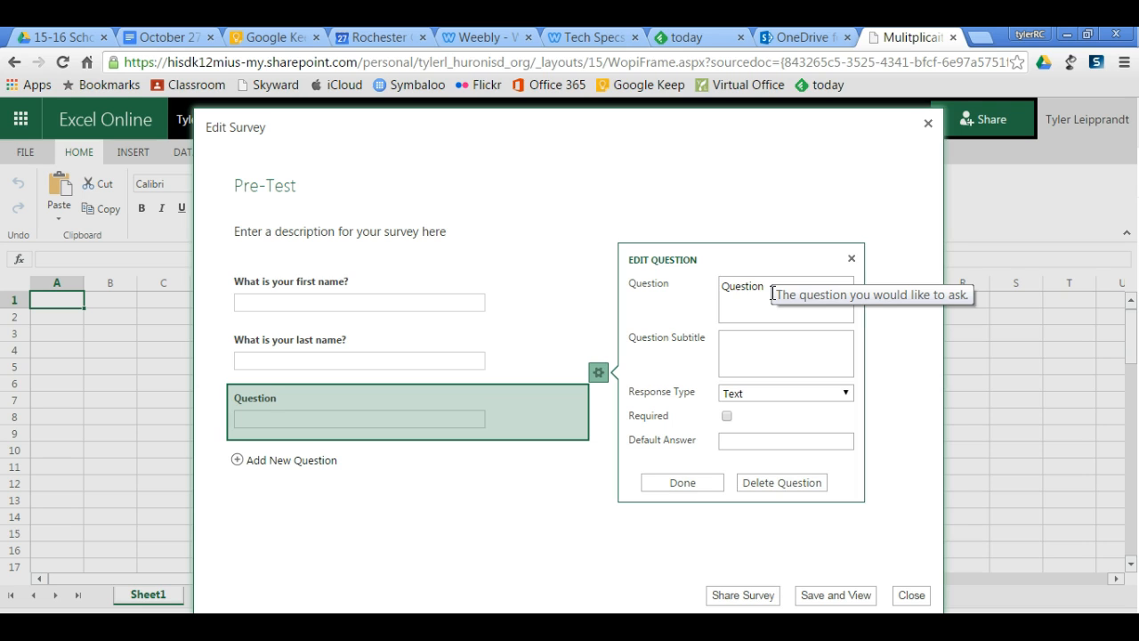
pyautogui.moveTo(770, 294); pyautogui.dragTo(637, 287)
pyautogui.write('What is your last name?')
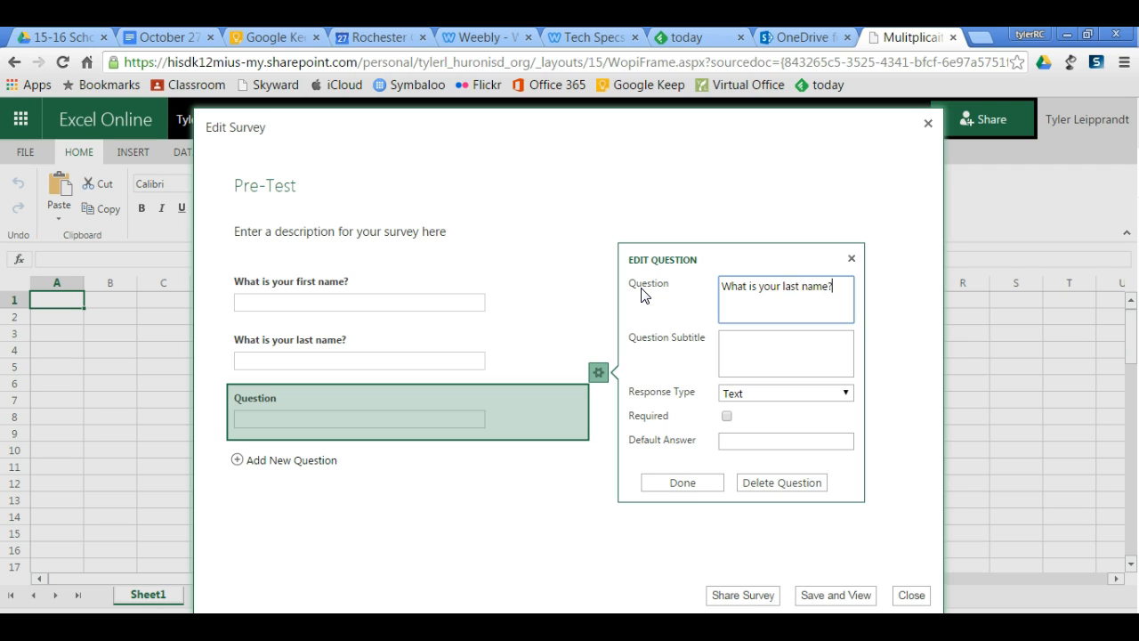
pyautogui.click(726, 416)
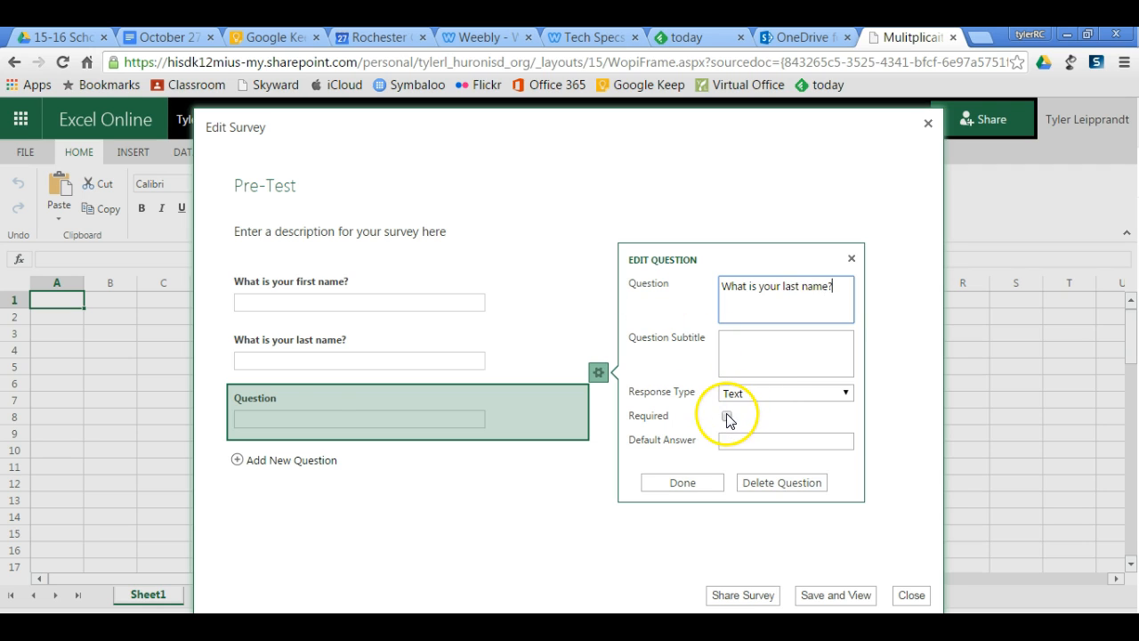
pyautogui.click(682, 482)
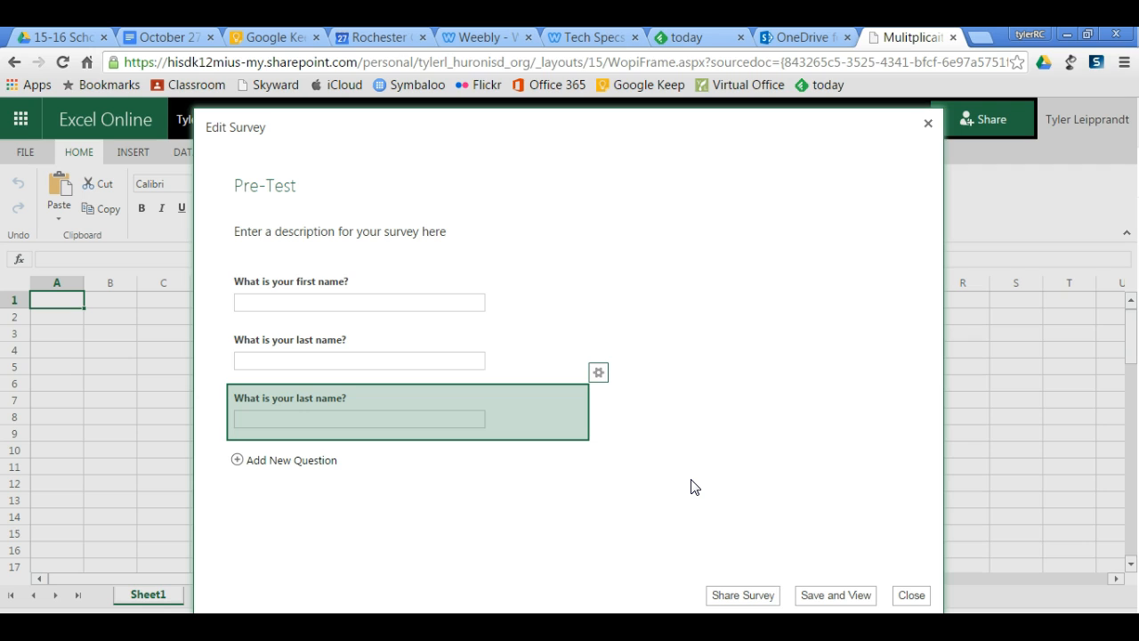
pyautogui.click(759, 449)
# Add a fourth survey question reading "5 x 5" with the response type Choice.
pyautogui.click(299, 460)
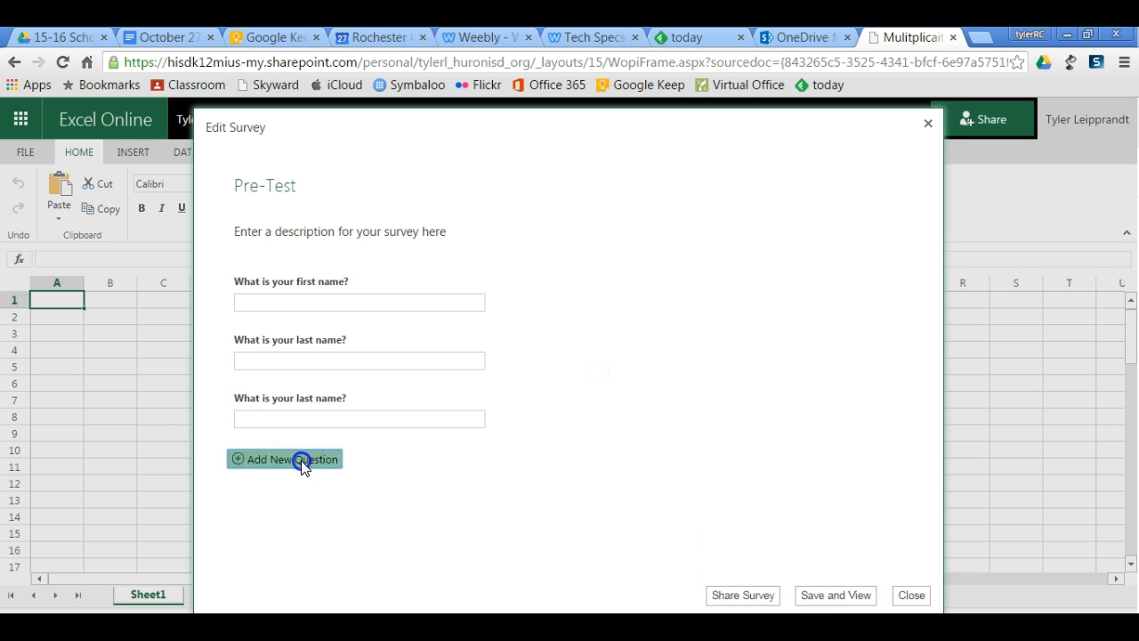
pyautogui.doubleClick(776, 347)
pyautogui.write('5 x 5')
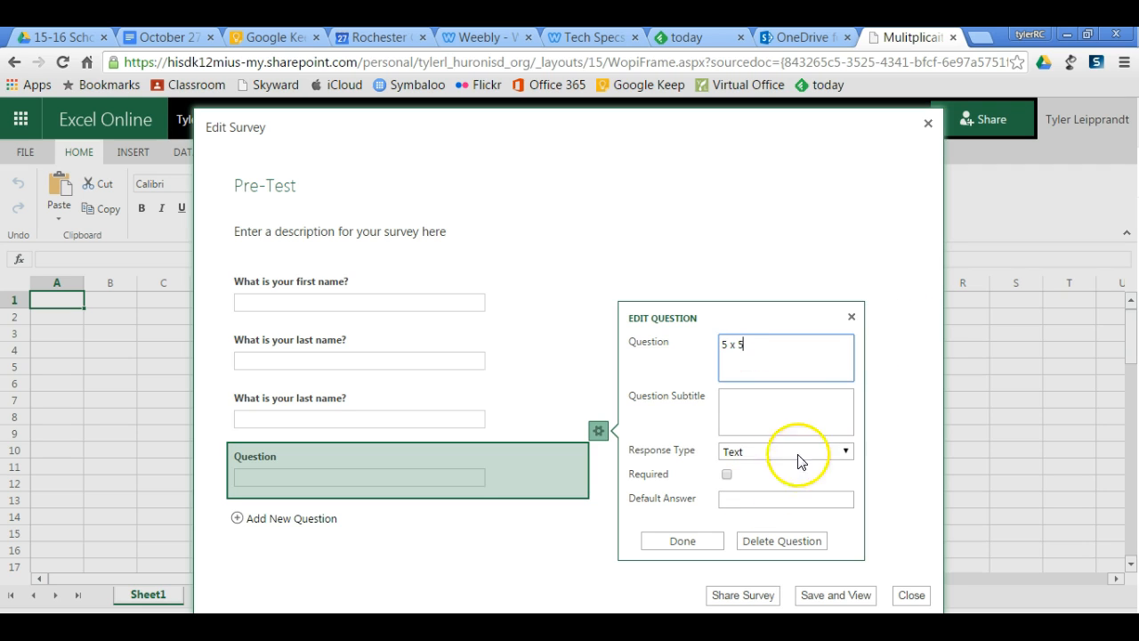
pyautogui.click(760, 452)
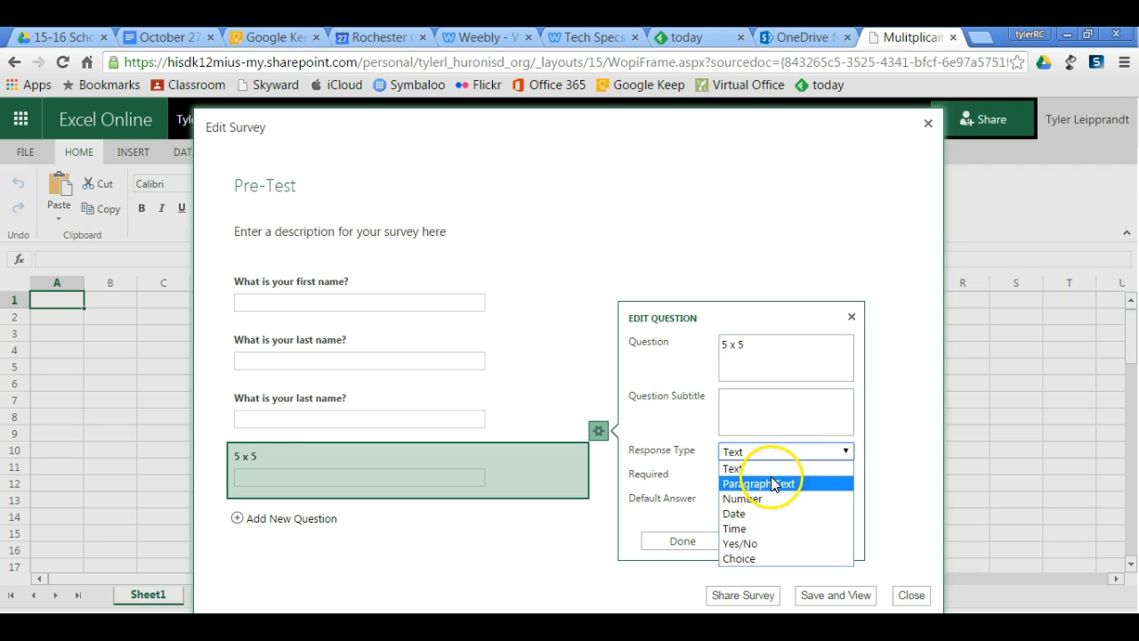
pyautogui.click(760, 558)
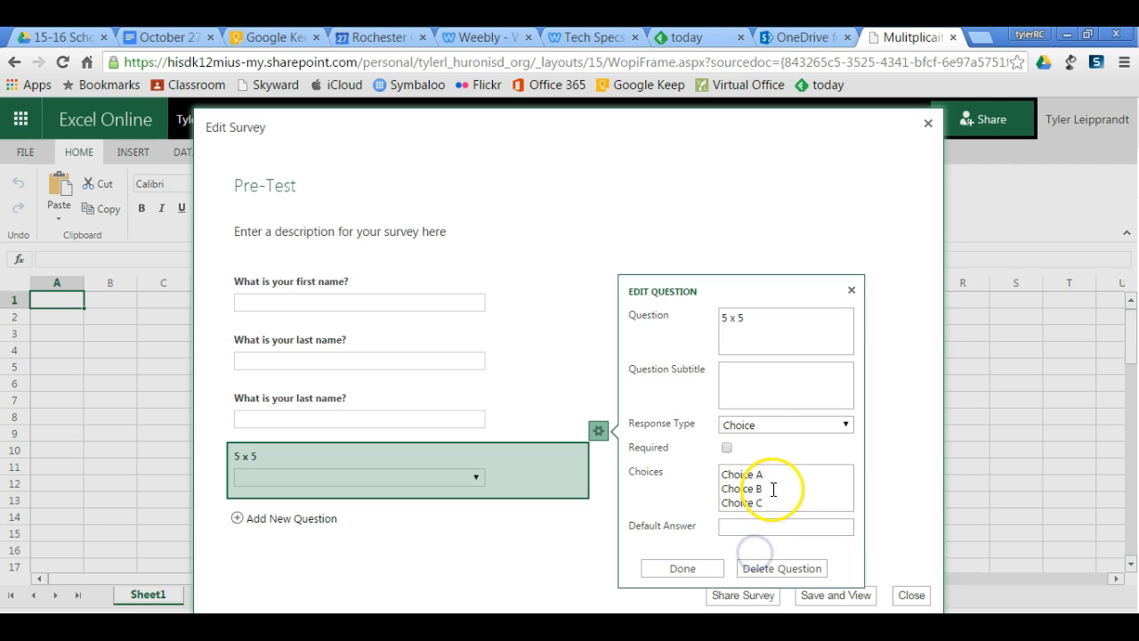
# Replace the default choices of the "5 x 5" question with 20, 25, 30 and 40, and make the question required.
pyautogui.click(772, 488)
pyautogui.hotkey('ctrl', 'a')
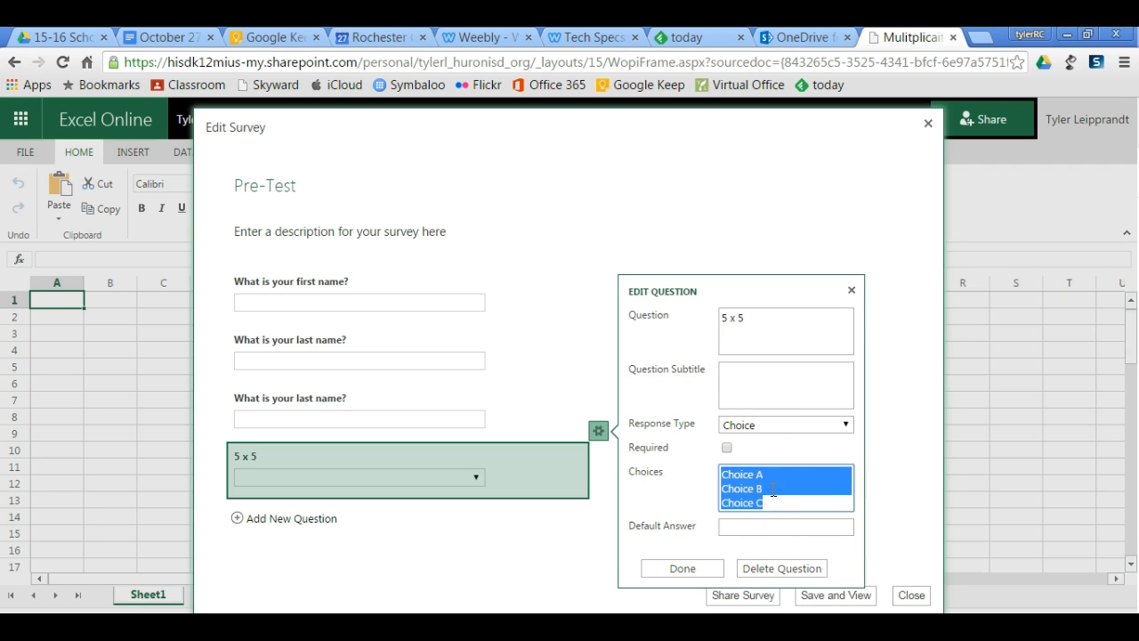
pyautogui.write('20 25 30')
pyautogui.press('Return')
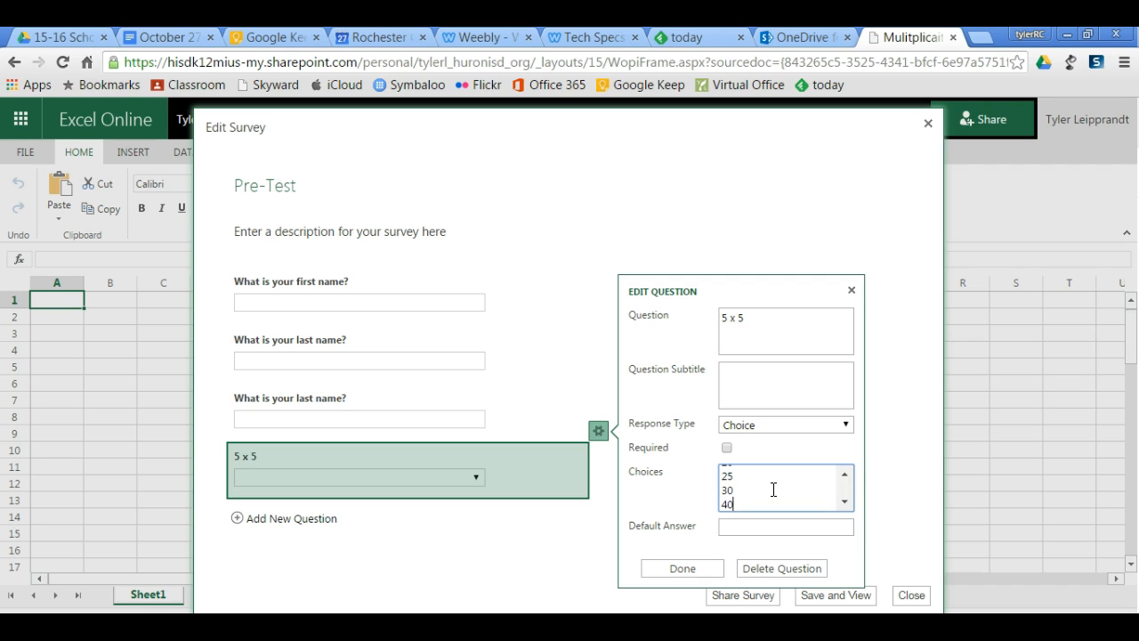
pyautogui.click(728, 448)
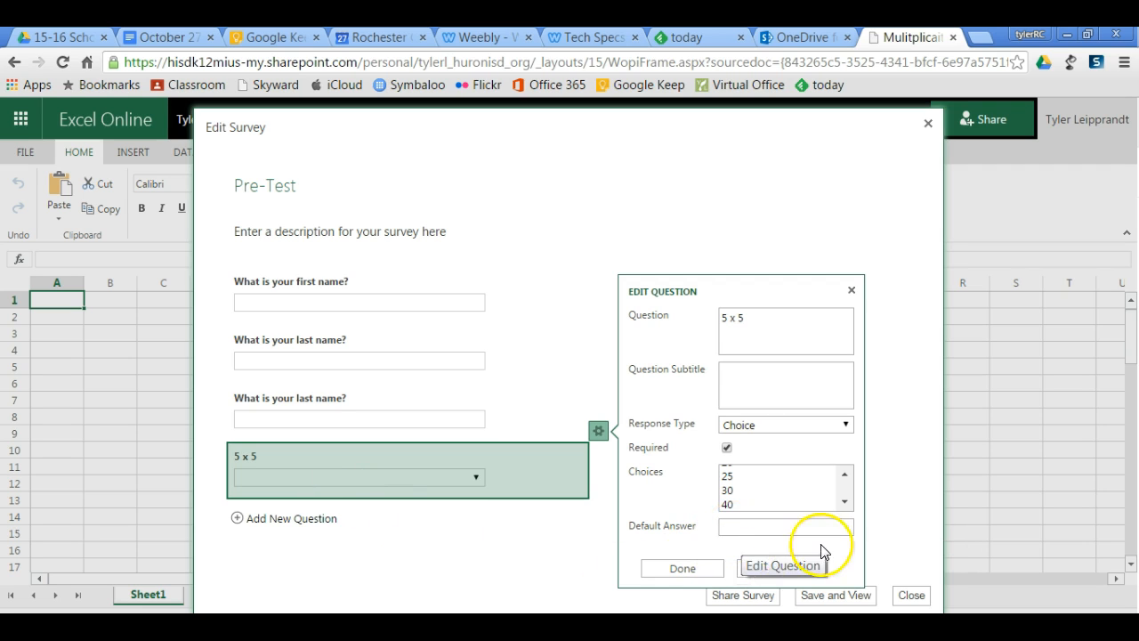
# Save the finished Pre-Test survey and copy its sharing link to the clipboard.
pyautogui.click(682, 568)
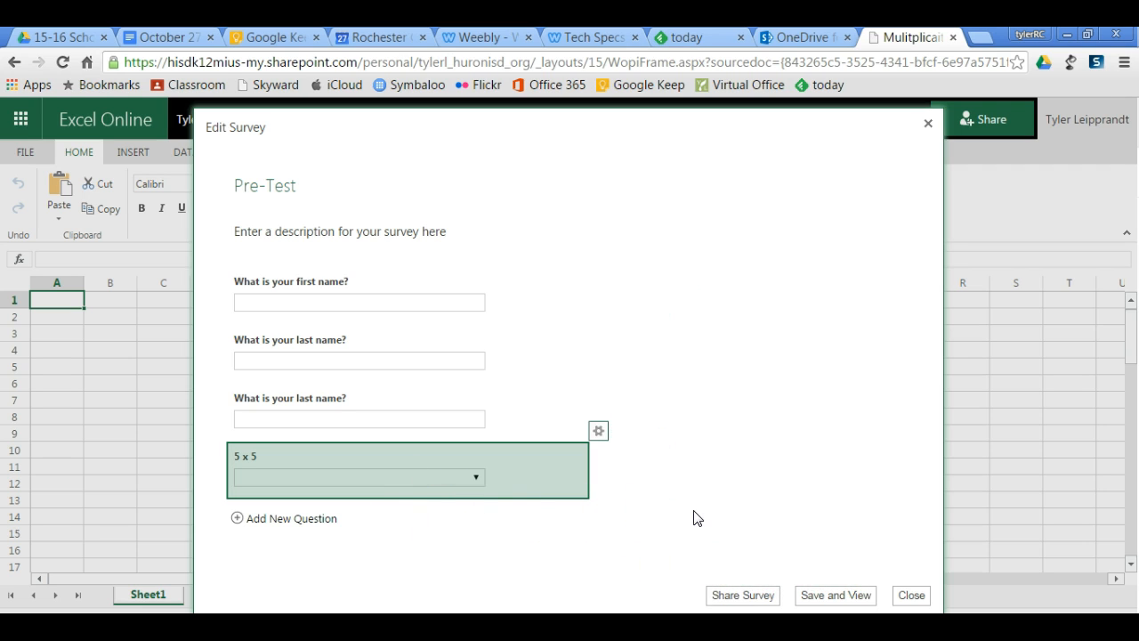
pyautogui.click(857, 594)
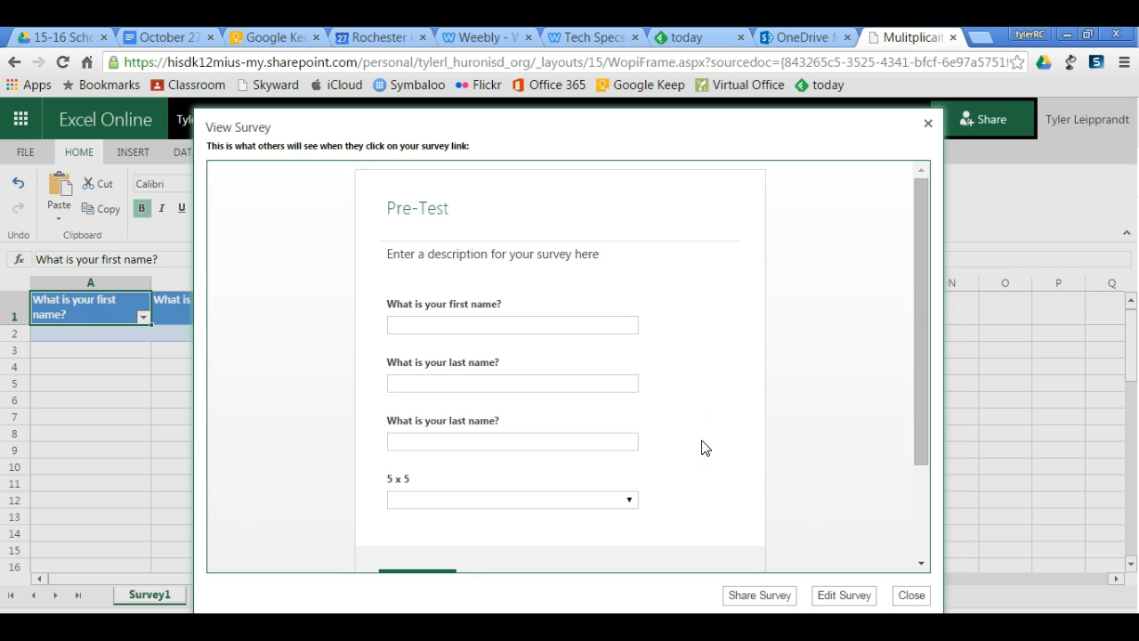
pyautogui.click(777, 596)
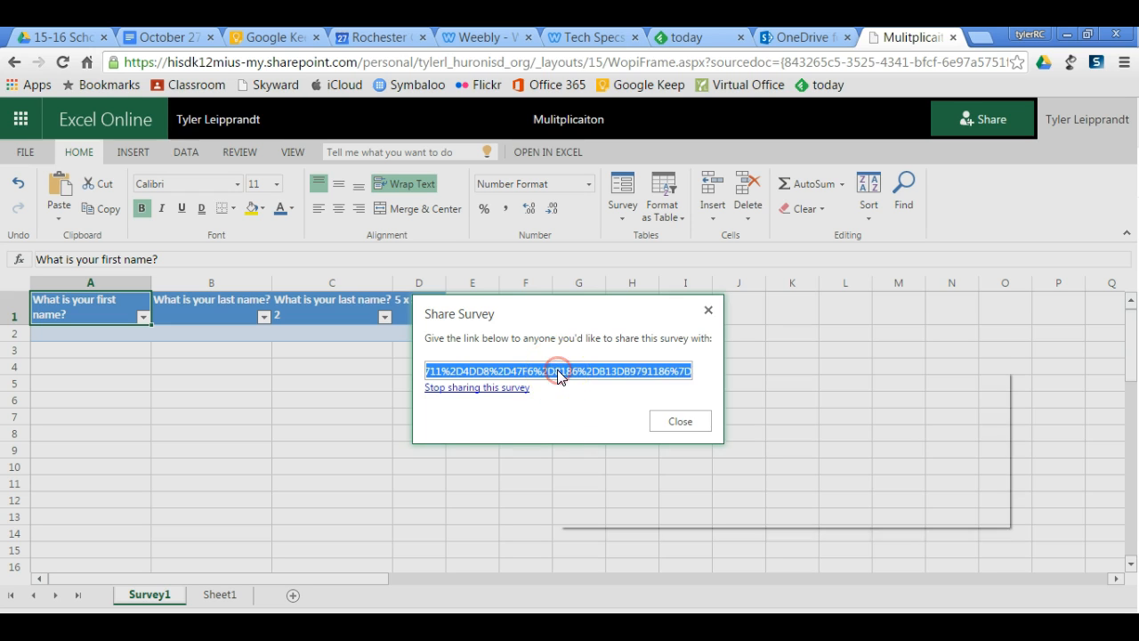
pyautogui.rightClick(558, 375)
pyautogui.click(475, 415)
pyautogui.click(650, 425)
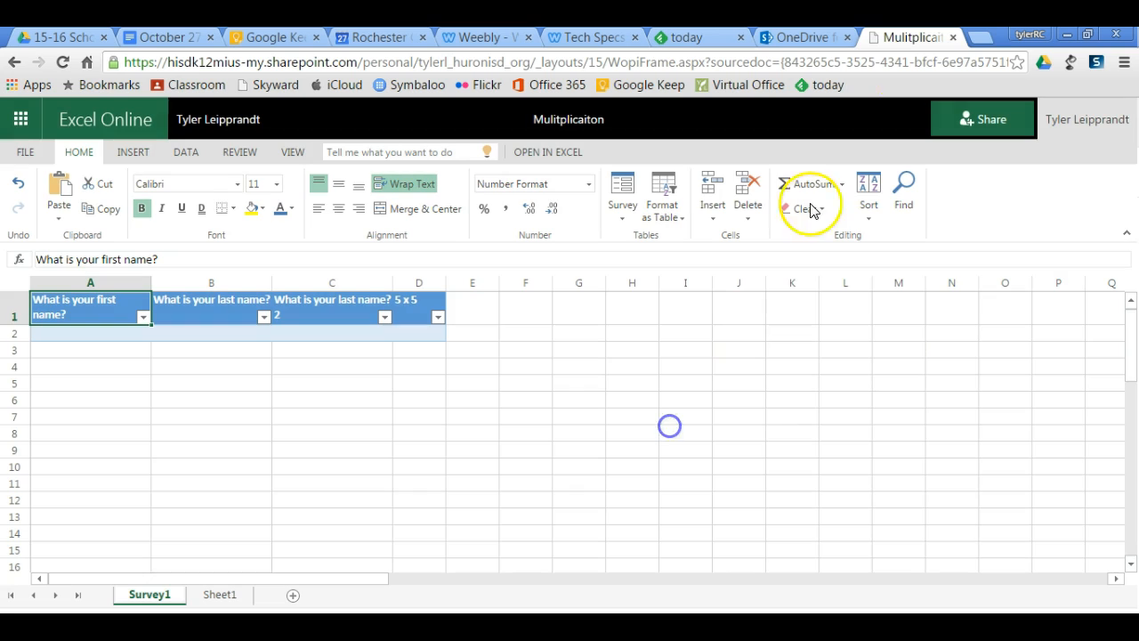
# Open the copied survey link in a new browser tab.
pyautogui.click(985, 35)
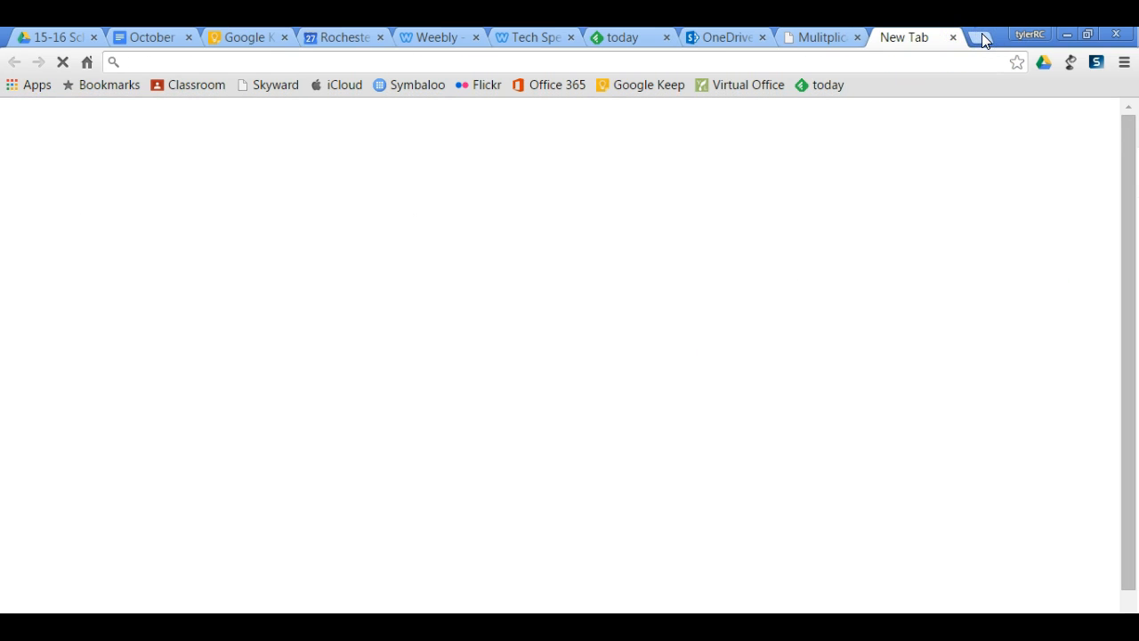
pyautogui.hotkey('ctrl', 'v')
pyautogui.press('Return')
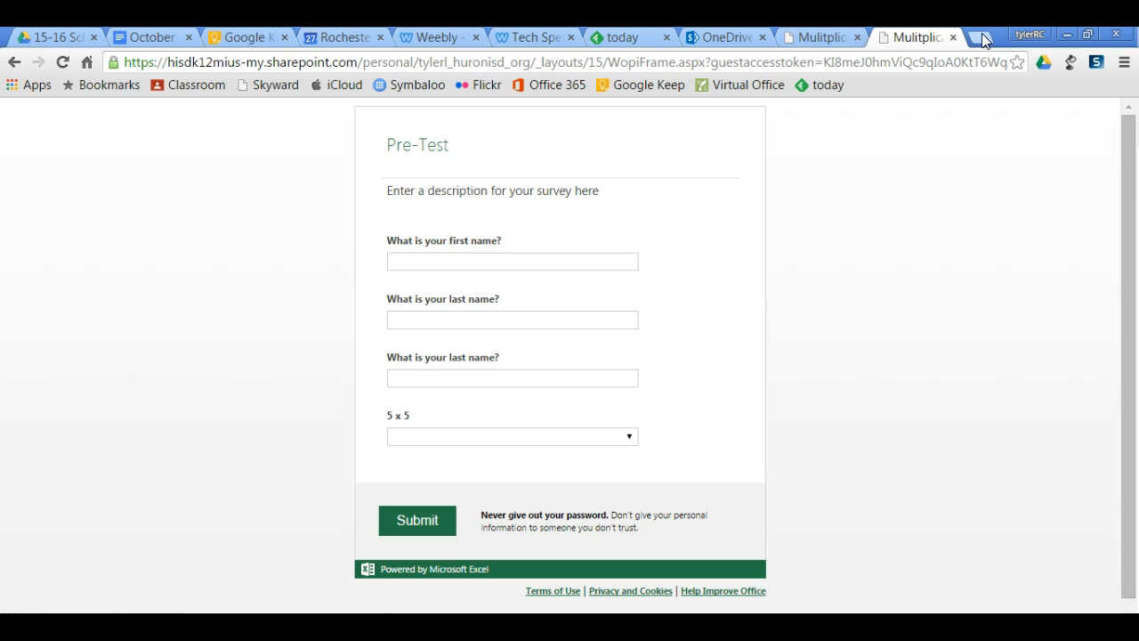
# Submit a test response with a first name, a last name, an e-mail address in the third question and 25 for "5 x 5", and close the form.
pyautogui.click(501, 260)
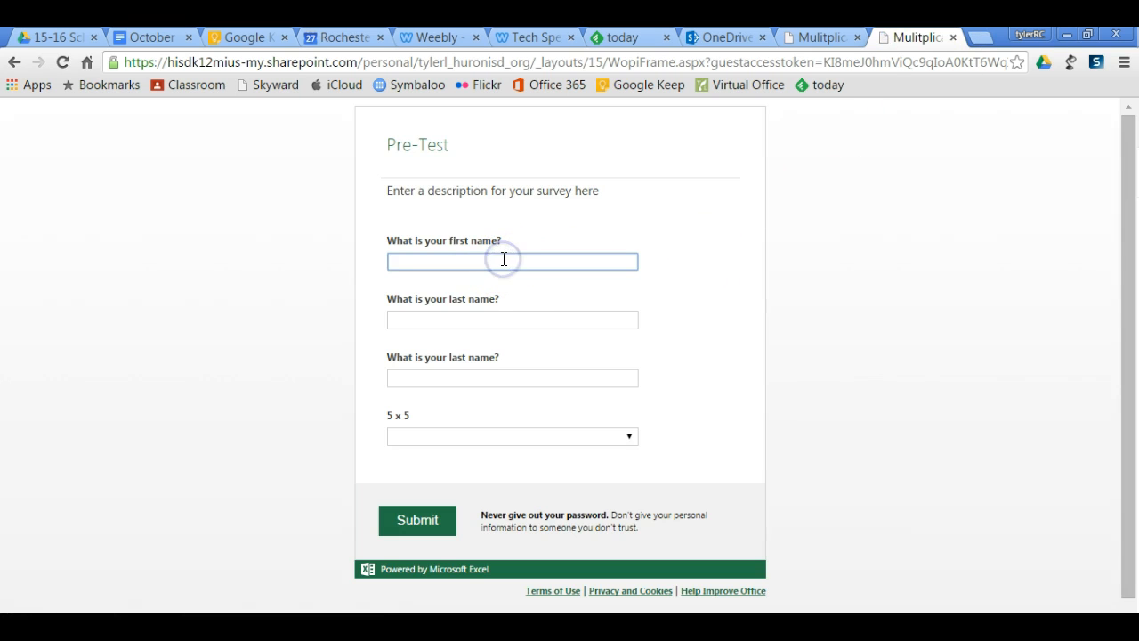
pyautogui.press('Tab')
pyautogui.write('Bob')
pyautogui.press('Tab')
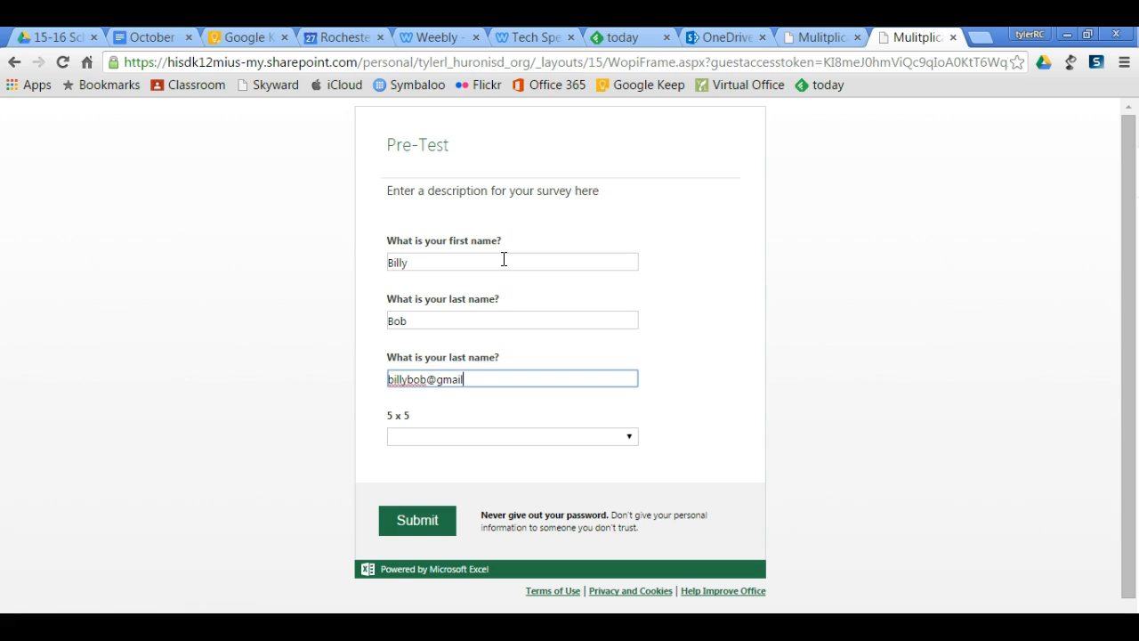
pyautogui.click(472, 436)
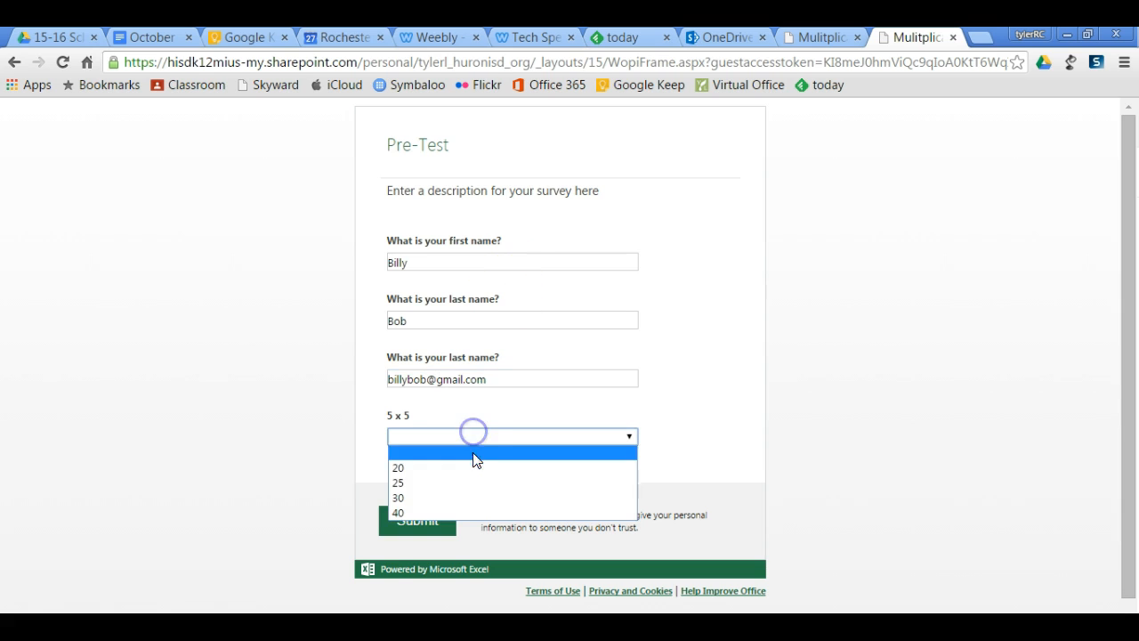
pyautogui.click(461, 482)
pyautogui.click(422, 521)
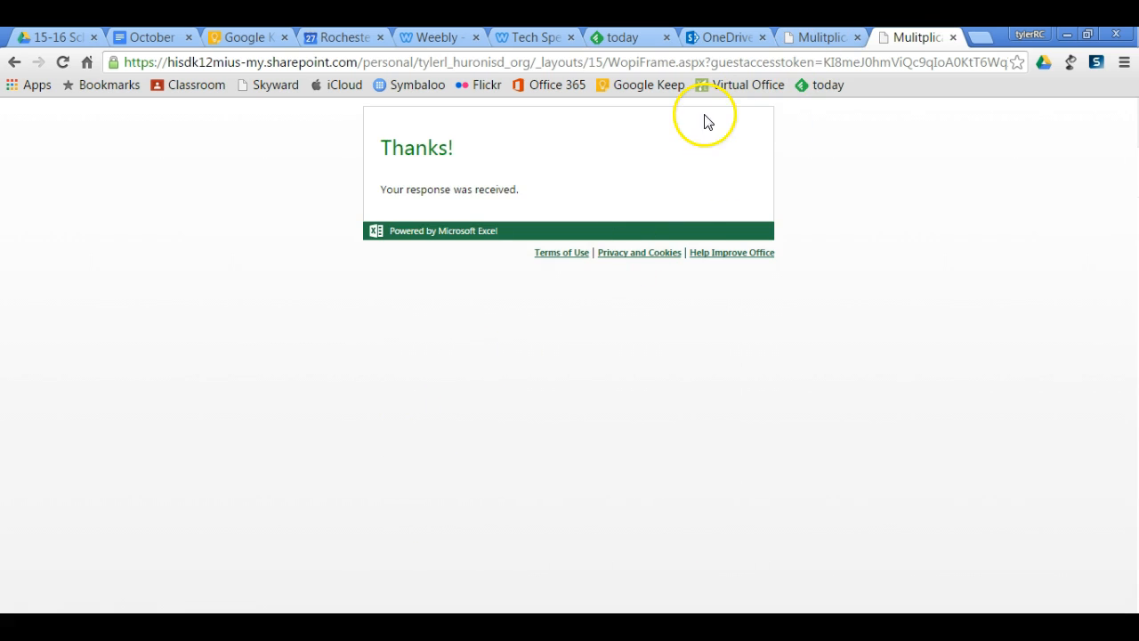
pyautogui.click(953, 38)
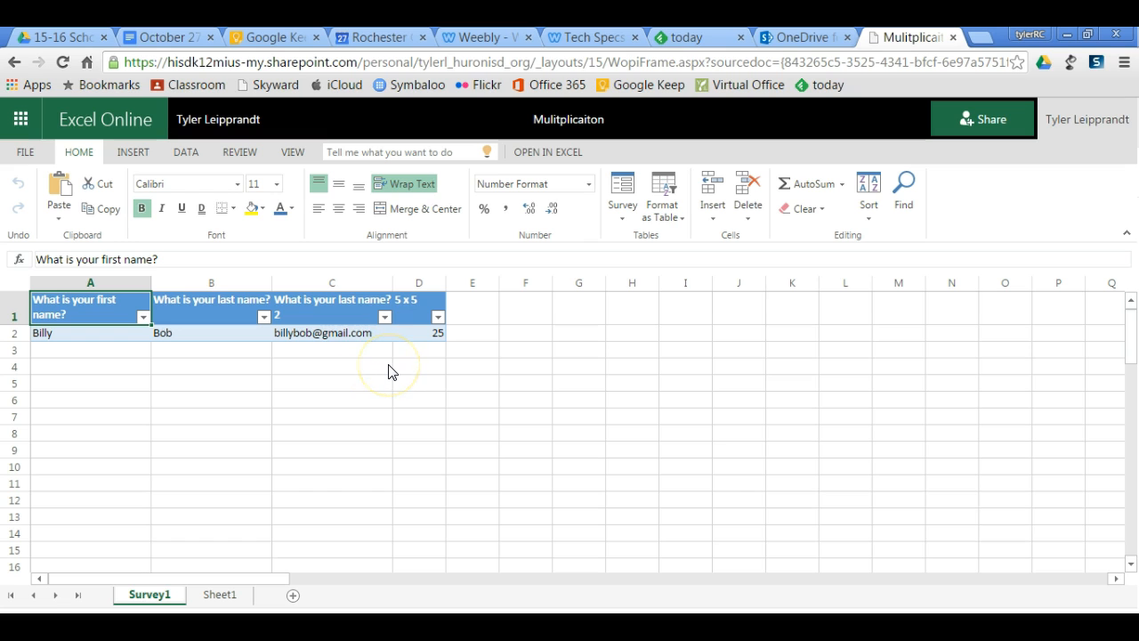
# Close the workbook and refresh the OneDrive documents list to find the Mulitplicaiton file.
pyautogui.click(953, 39)
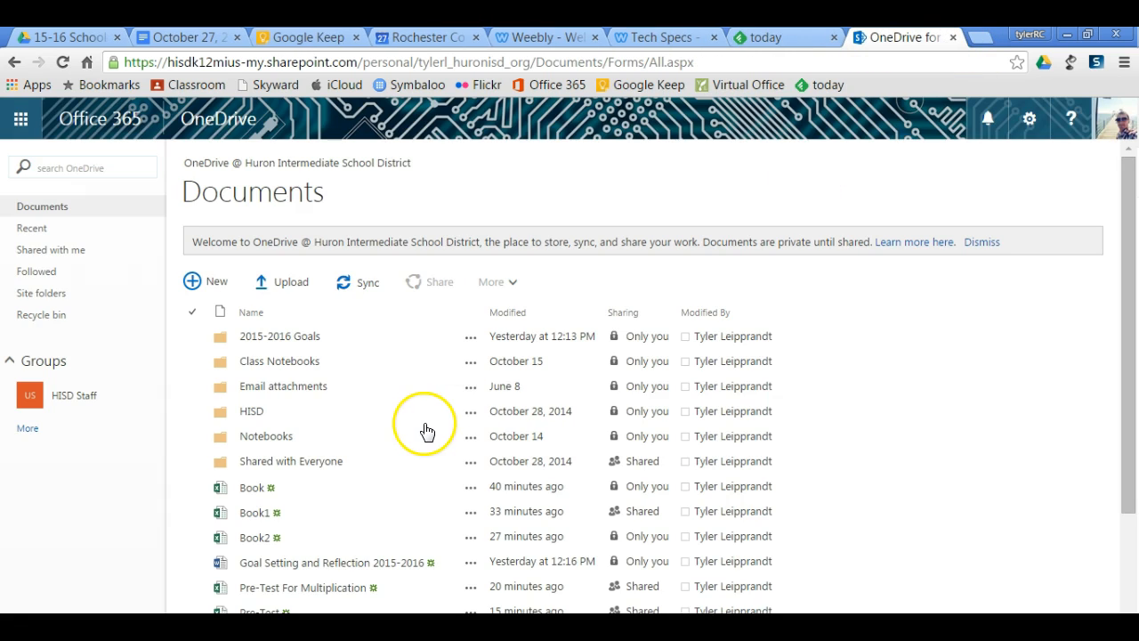
pyautogui.click(1123, 516)
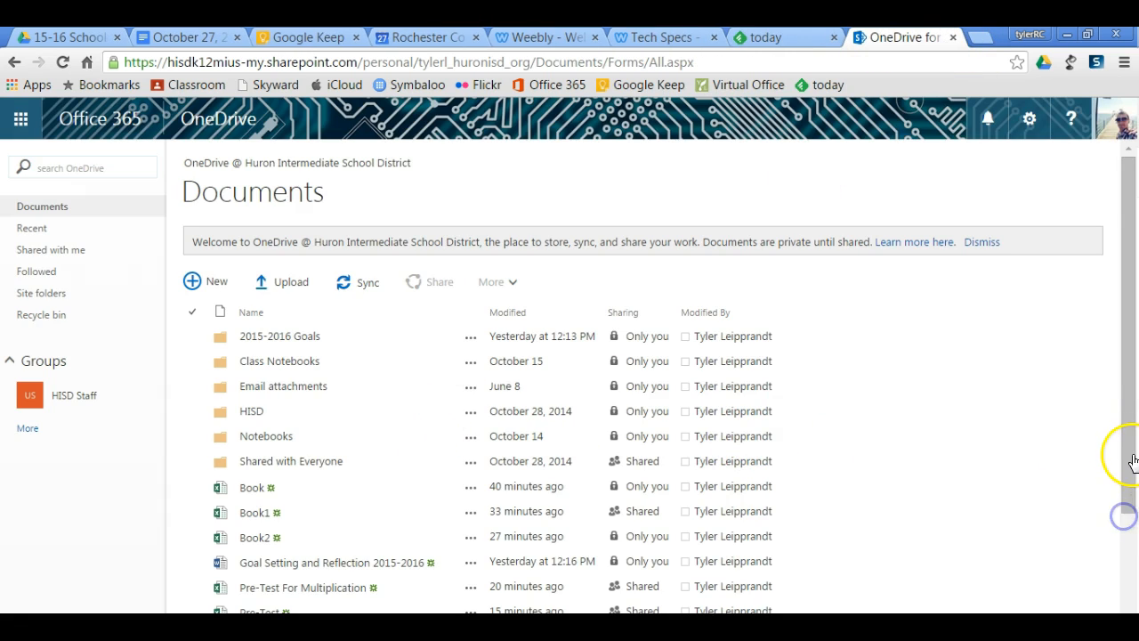
pyautogui.moveTo(1131, 458); pyautogui.dragTo(1129, 519)
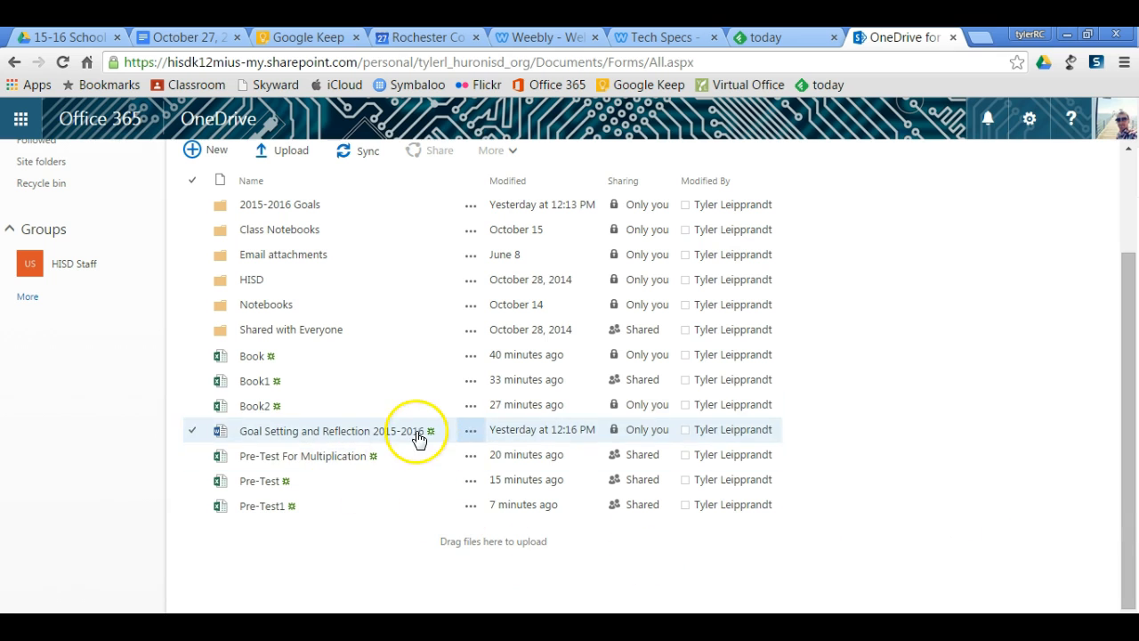
pyautogui.click(63, 67)
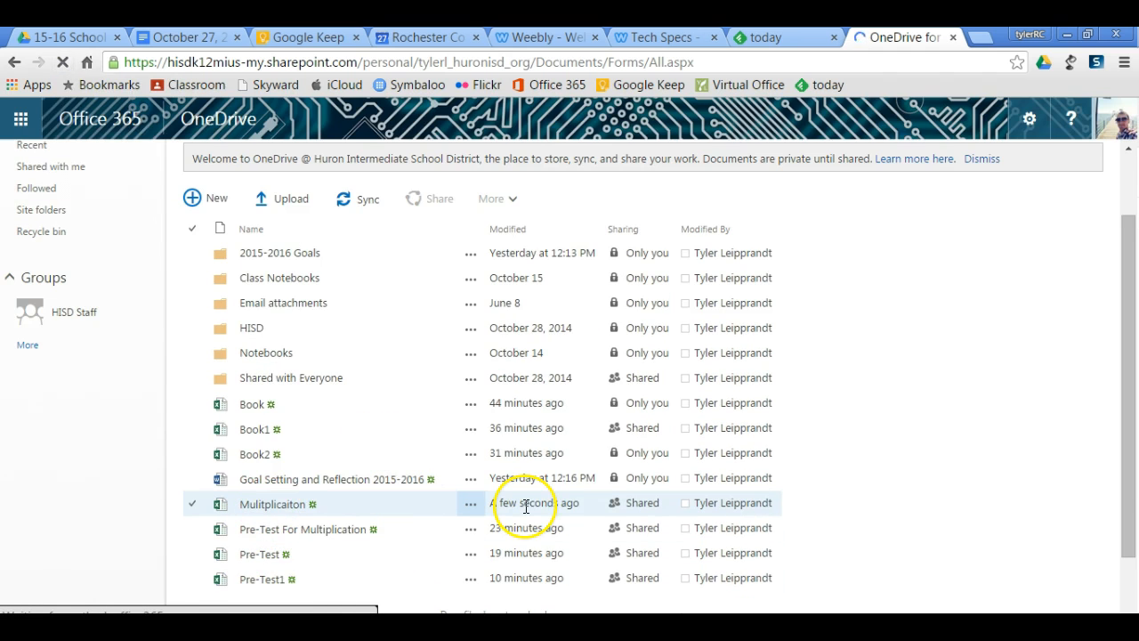
# Reopen the Mulitplicaiton workbook for editing in Excel Online and bring up its survey options.
pyautogui.click(282, 508)
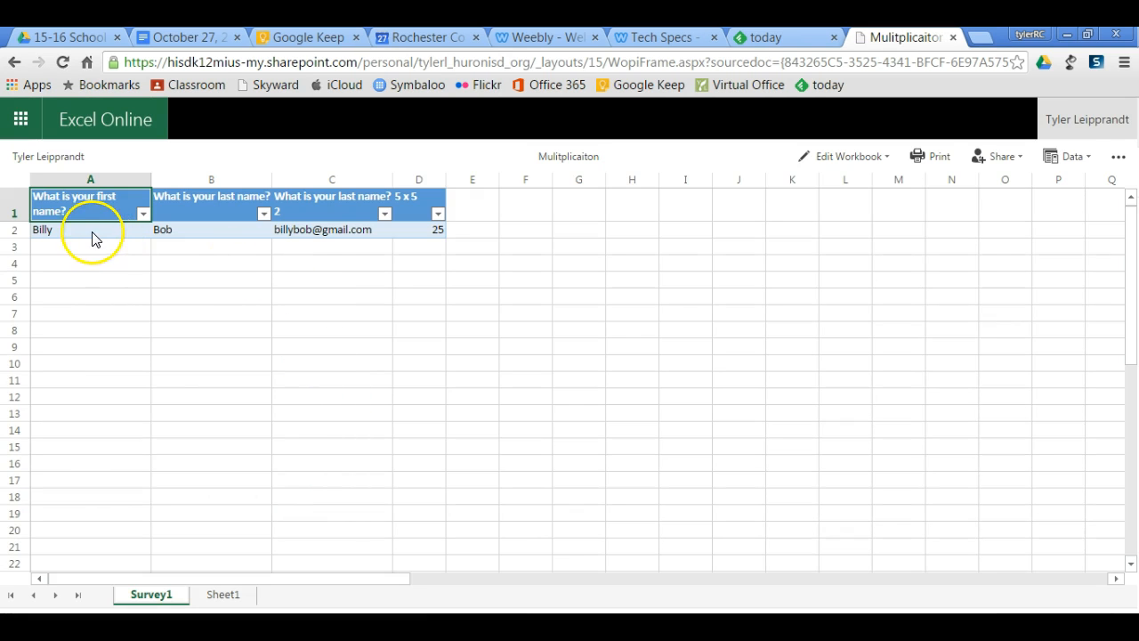
pyautogui.click(881, 156)
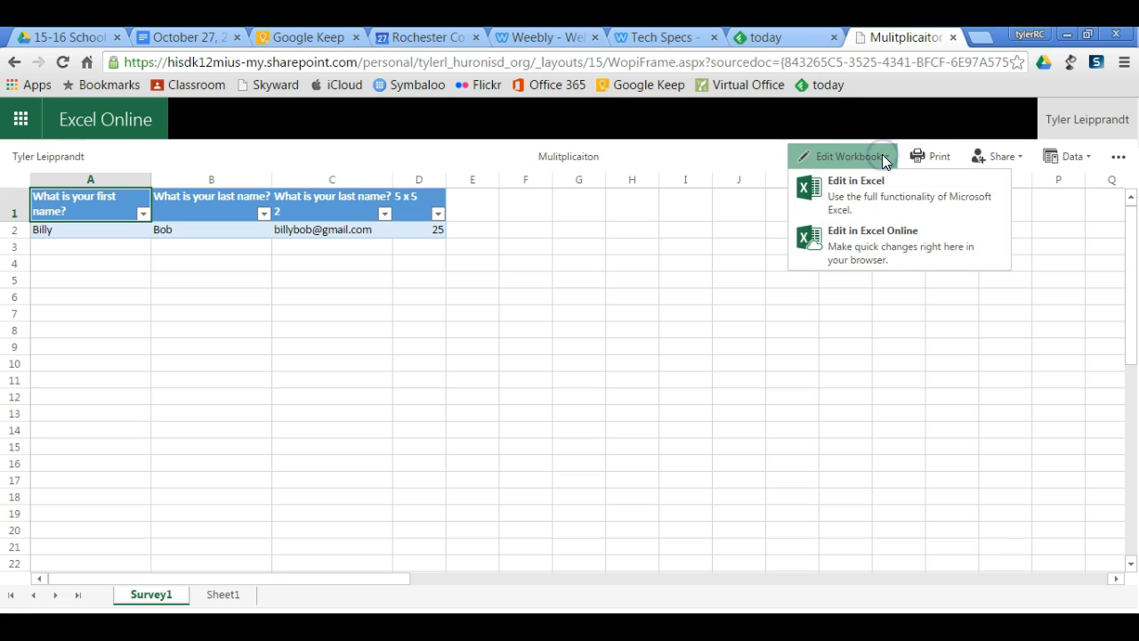
pyautogui.click(873, 247)
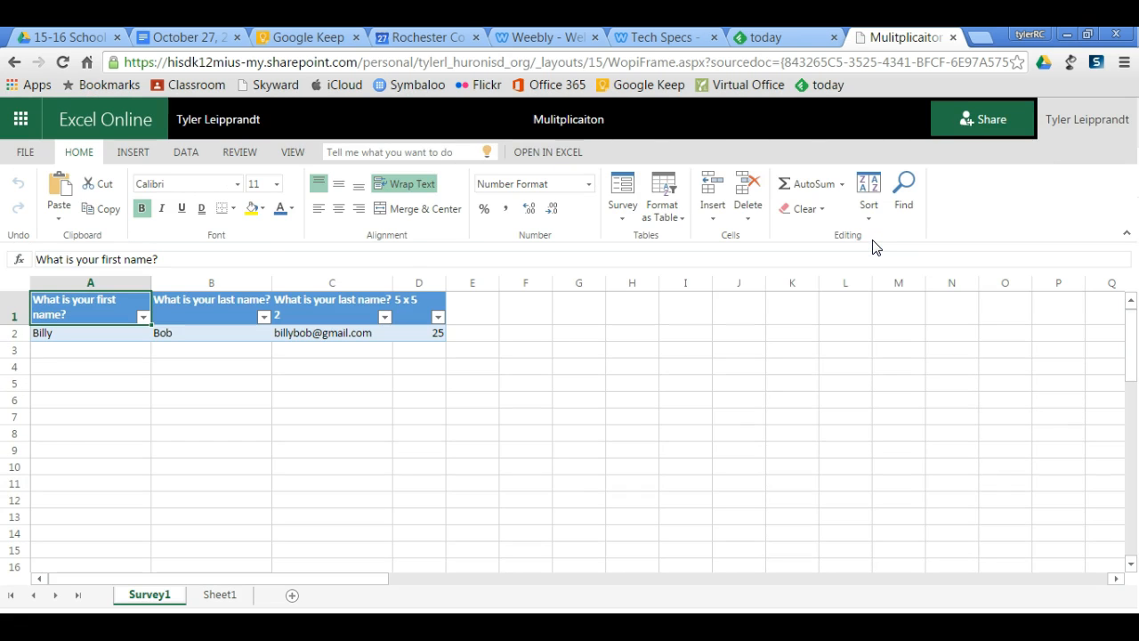
pyautogui.click(621, 218)
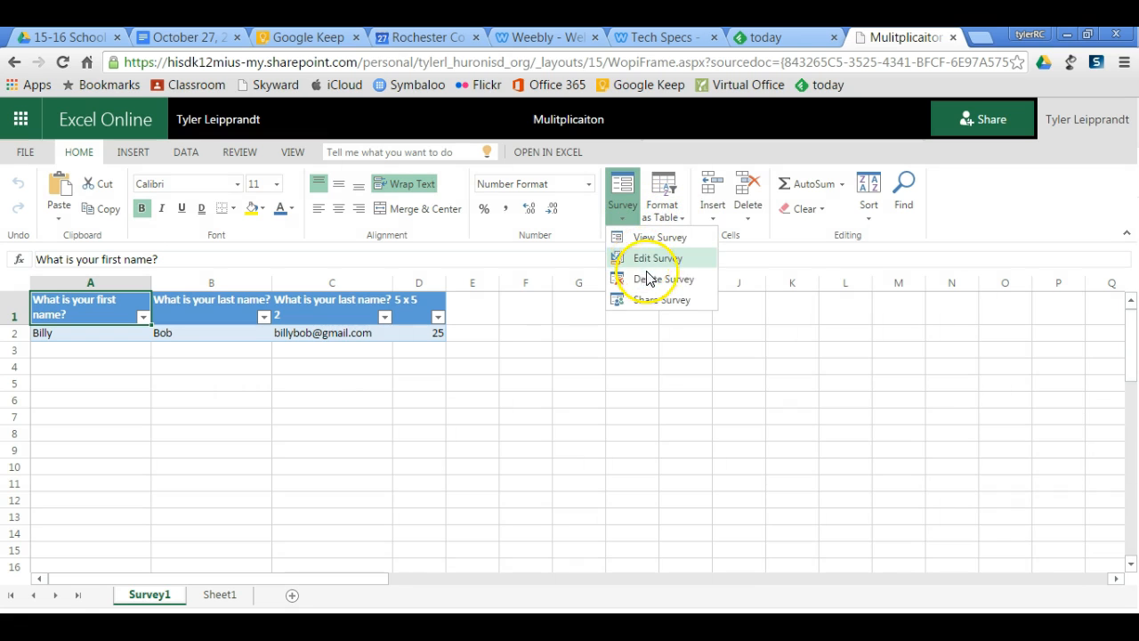